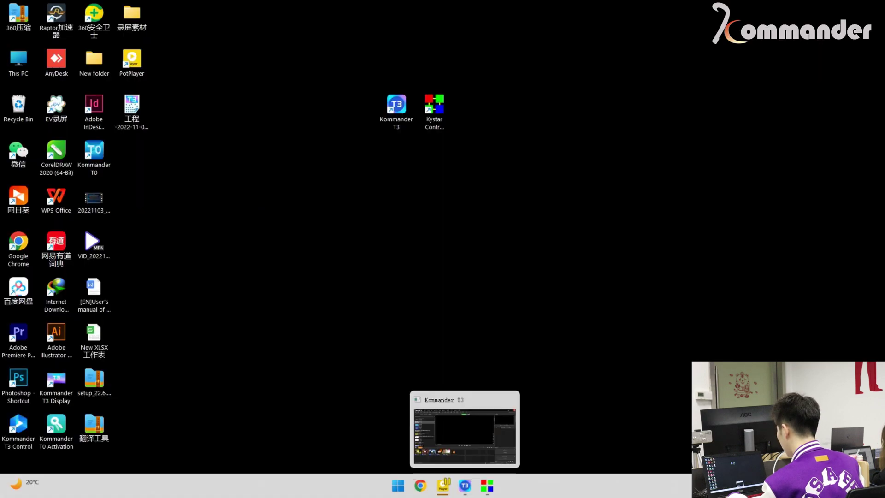
Switch to Kommander T3 and add a local display port in Screen management, sized 3840 × 2160 with no graphics output bound.
click(464, 429)
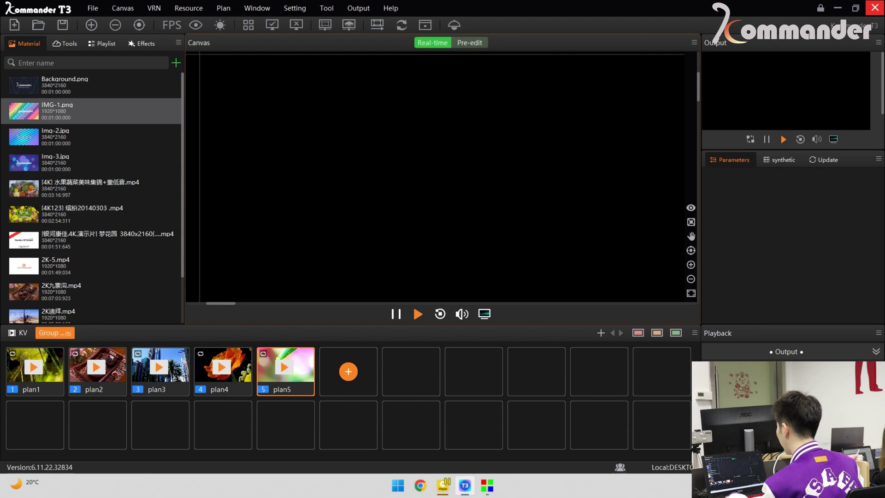
click(249, 25)
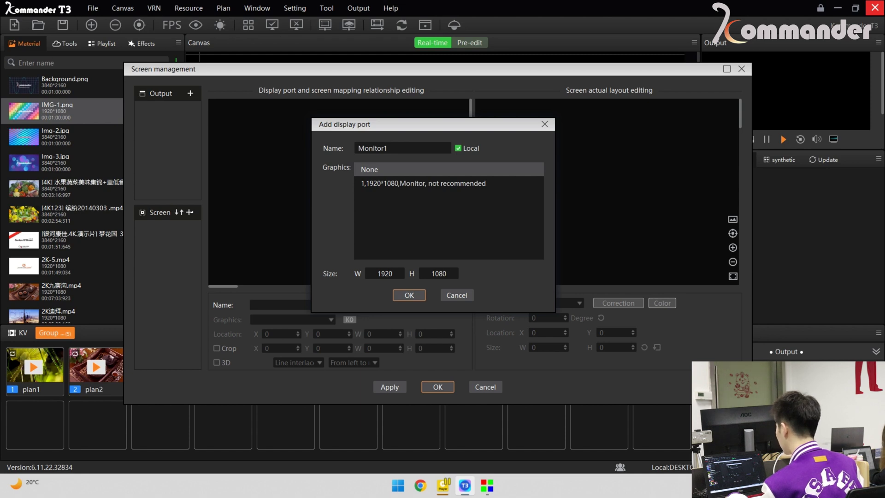
double_click(384, 273)
text(3840)
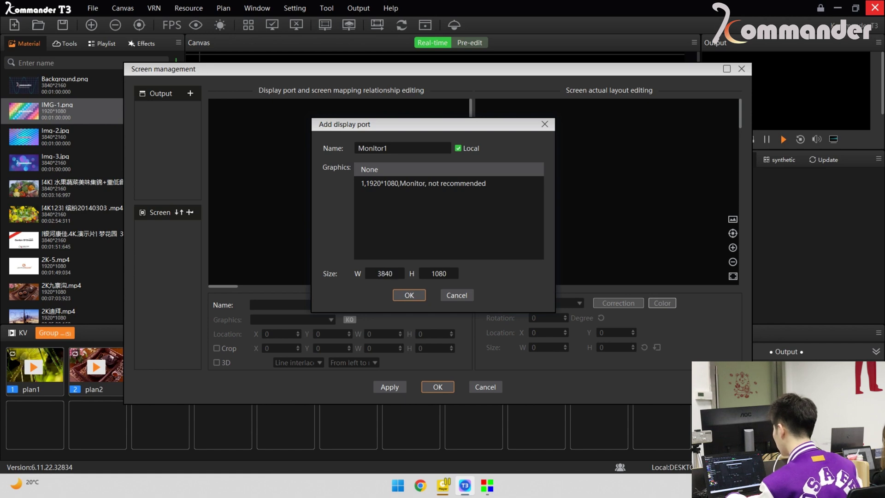
key(Tab)
text(2160)
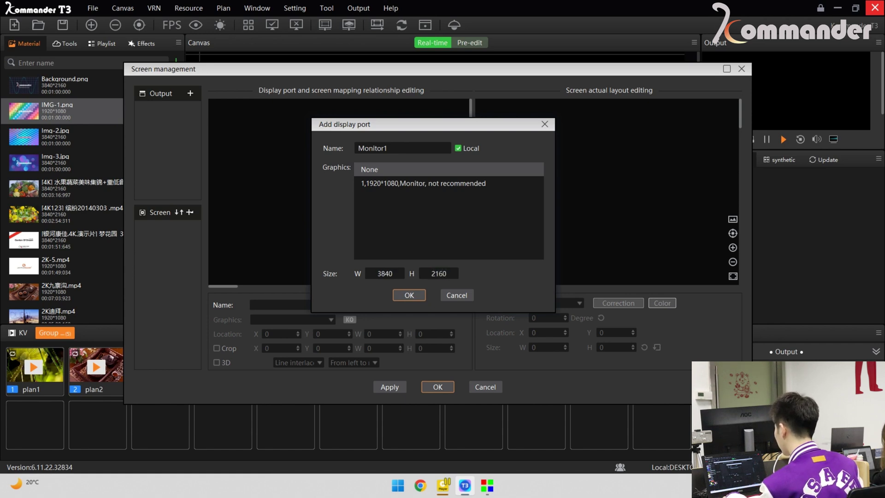
key(Return)
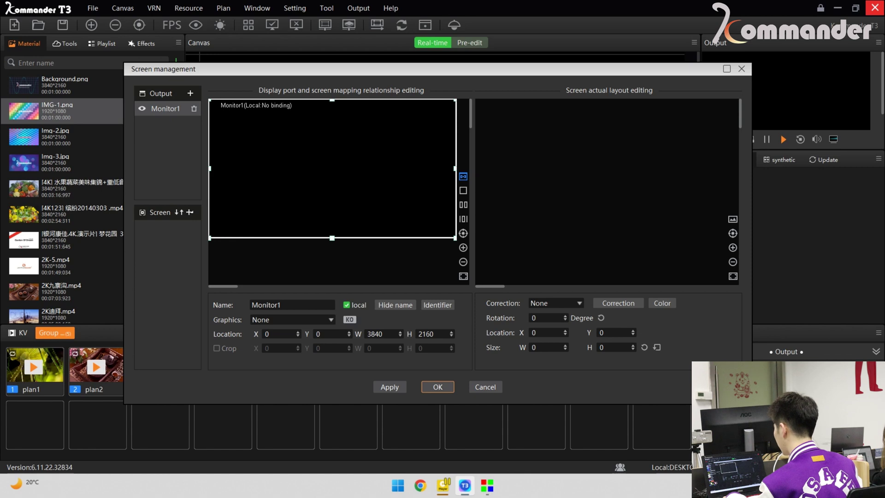
Add a first screen to the display port and size it 1920 wide by 1024 high.
click(189, 212)
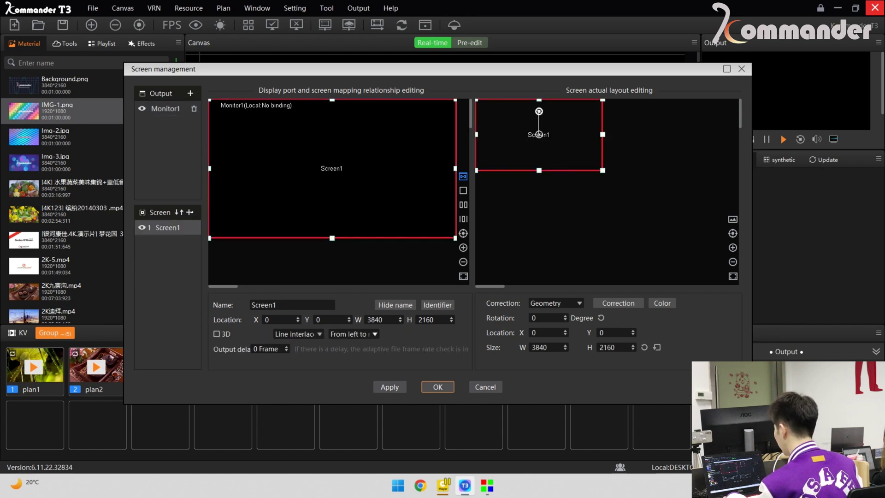
drag(383, 319, 367, 320)
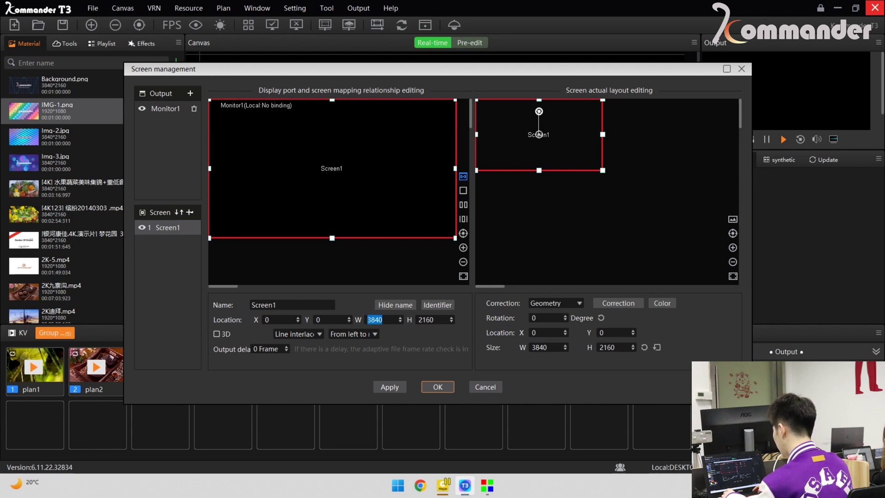
text(1920)
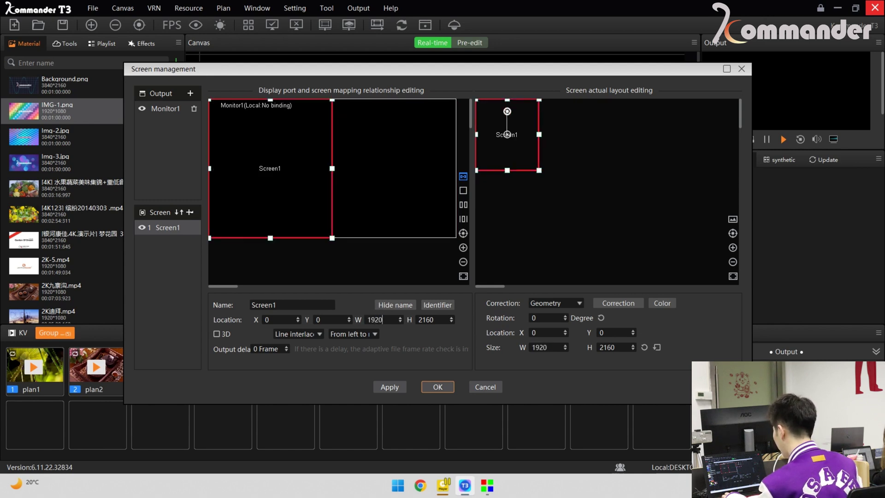
key(Tab)
text(1024)
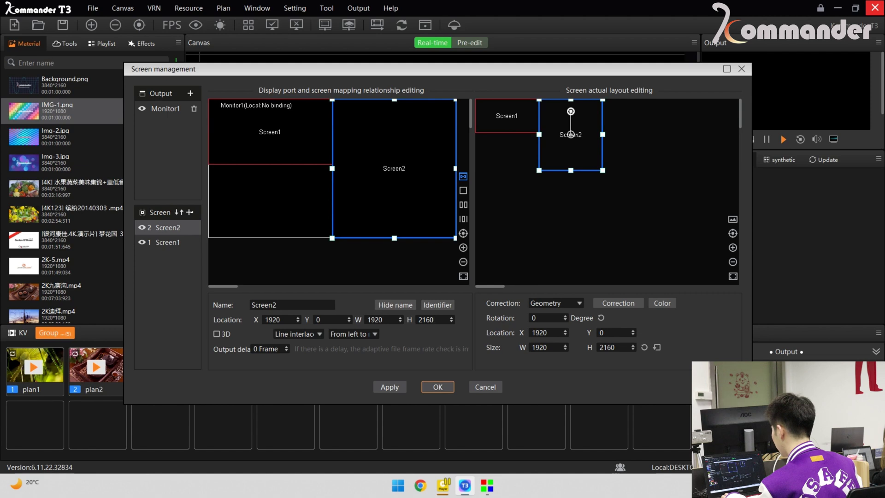
Add a second screen beside Screen1 and size it 960 wide by 512 high.
double_click(374, 320)
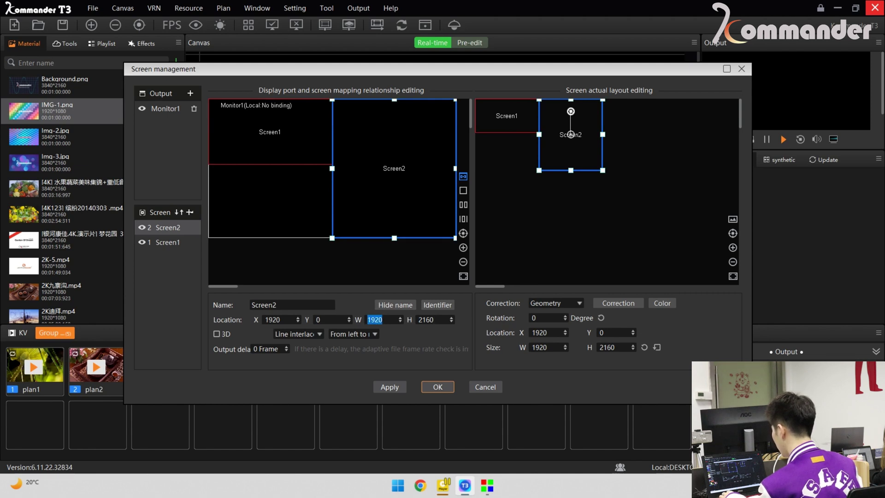
text(960)
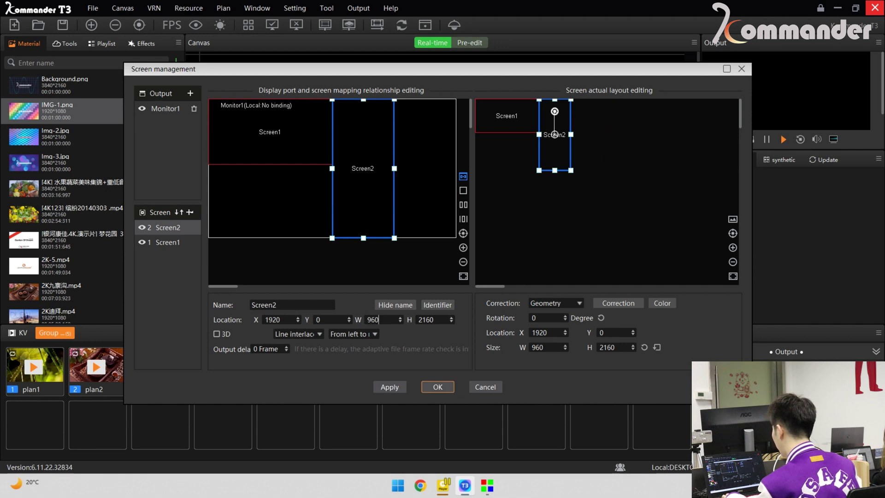
key(Tab)
text(512)
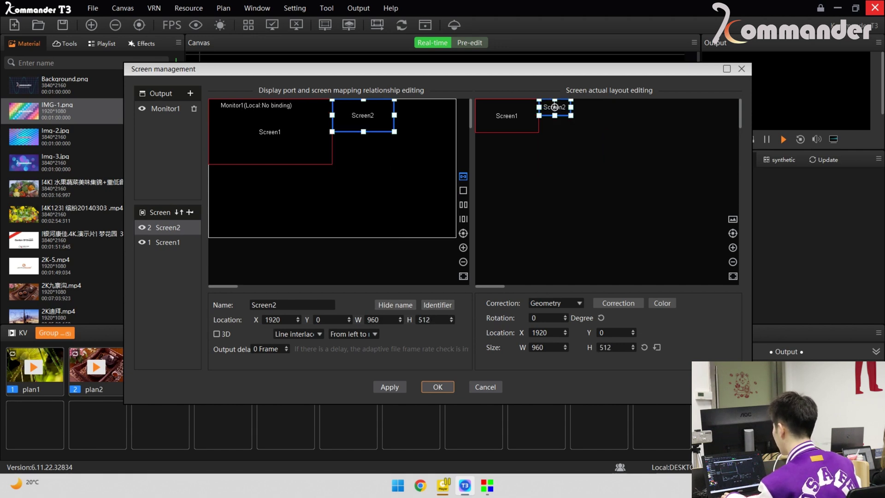
Copy the 960 × 512 screen three times, stacking the copies directly beneath it down to Y 1536.
right_click(364, 118)
click(395, 123)
drag(363, 116, 364, 148)
right_click(364, 148)
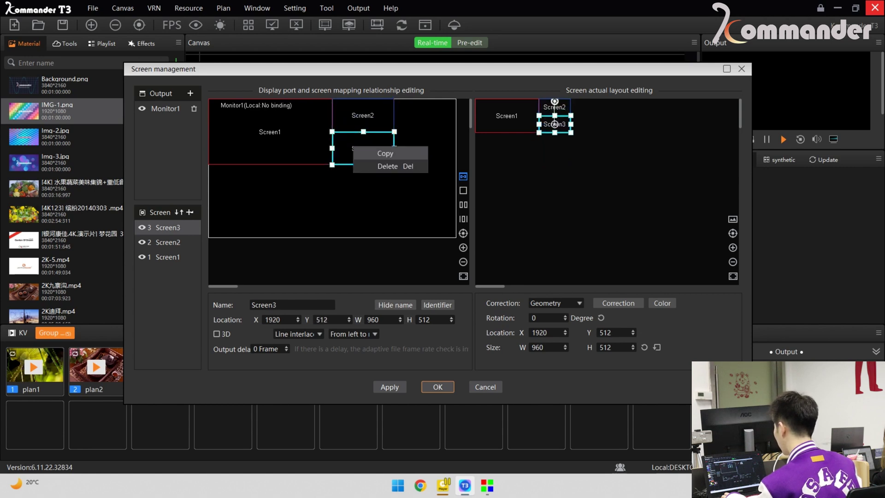
click(395, 154)
drag(363, 148, 363, 214)
right_click(352, 174)
click(382, 178)
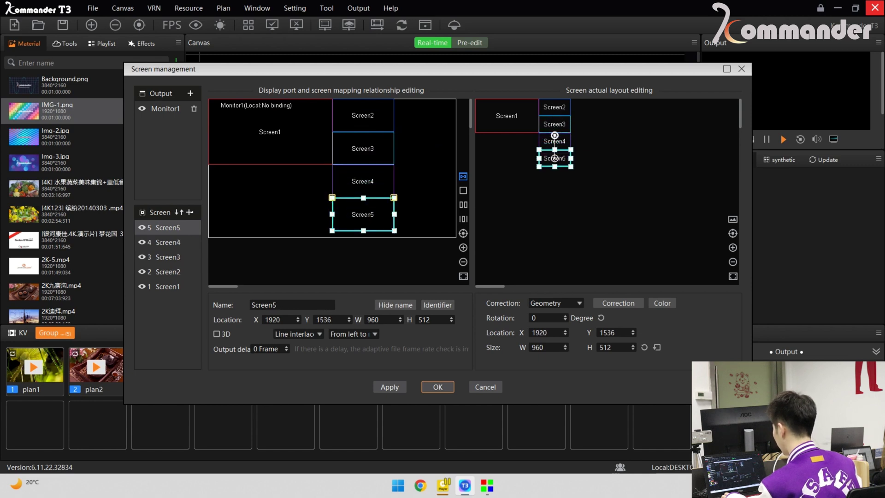
Add a sixth screen on the monitor and size it 1920 wide by 256 high.
click(276, 203)
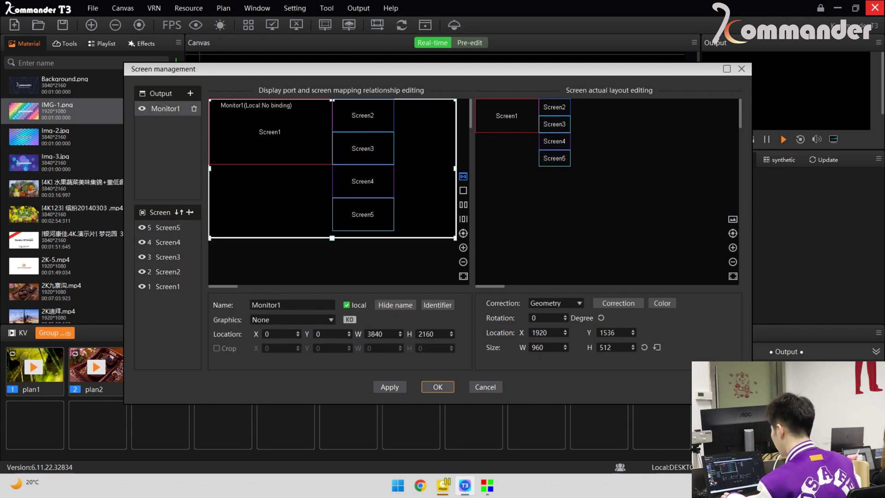
double_click(425, 168)
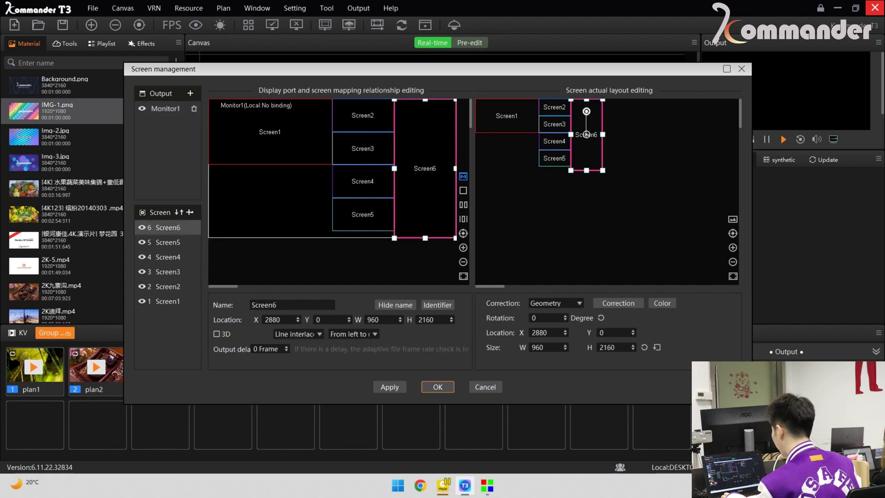
double_click(372, 319)
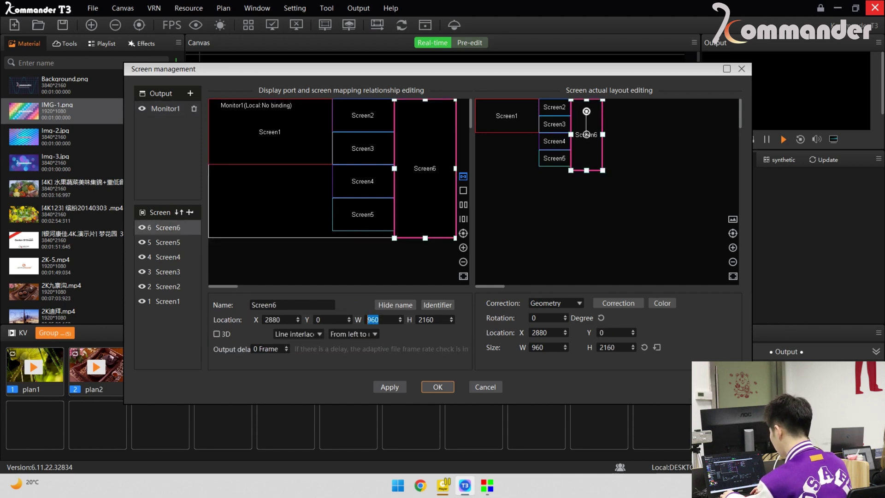
text(1920)
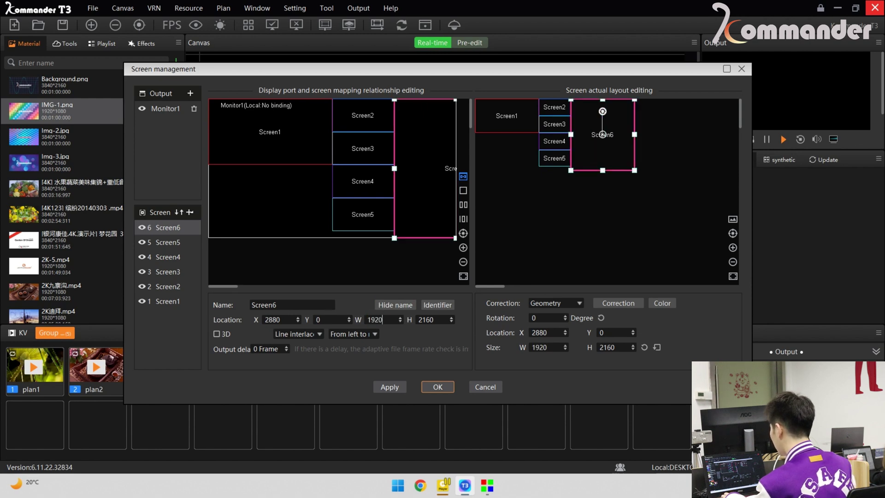
key(Tab)
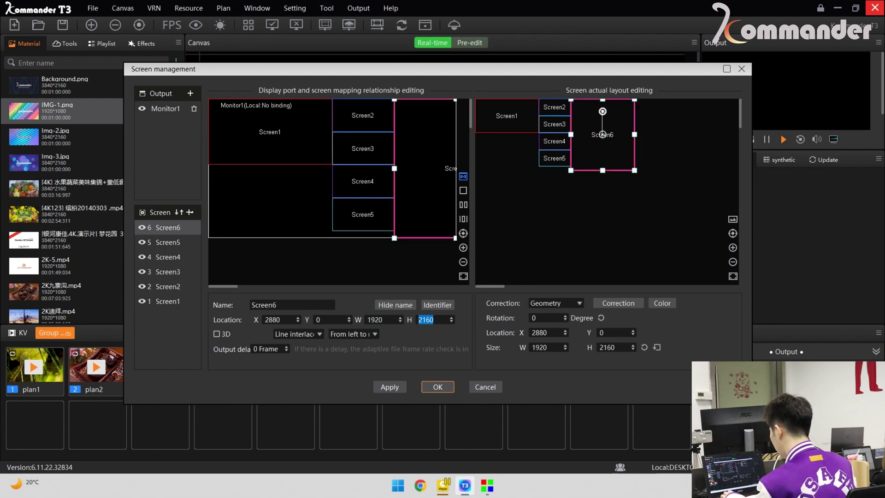
text(256)
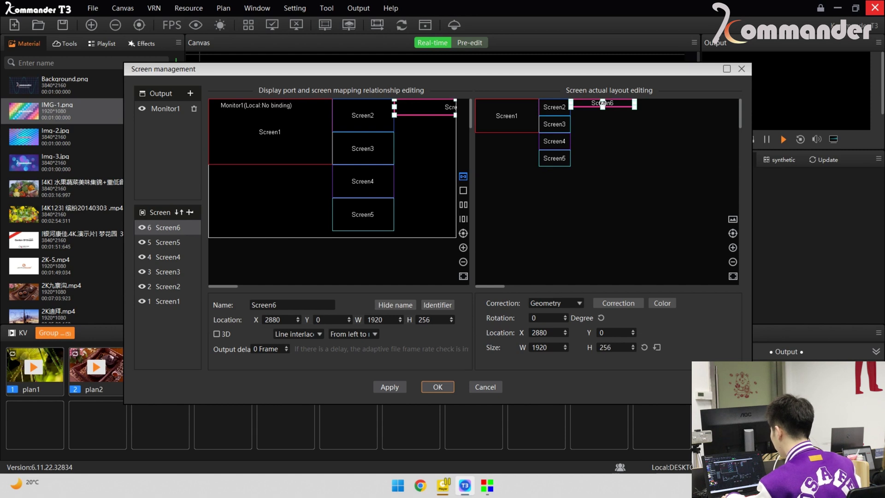
Move the 1920 × 256 screen directly below Screen1 and place one copy beneath it at Y 1280.
drag(543, 114, 507, 145)
right_click(260, 172)
click(273, 177)
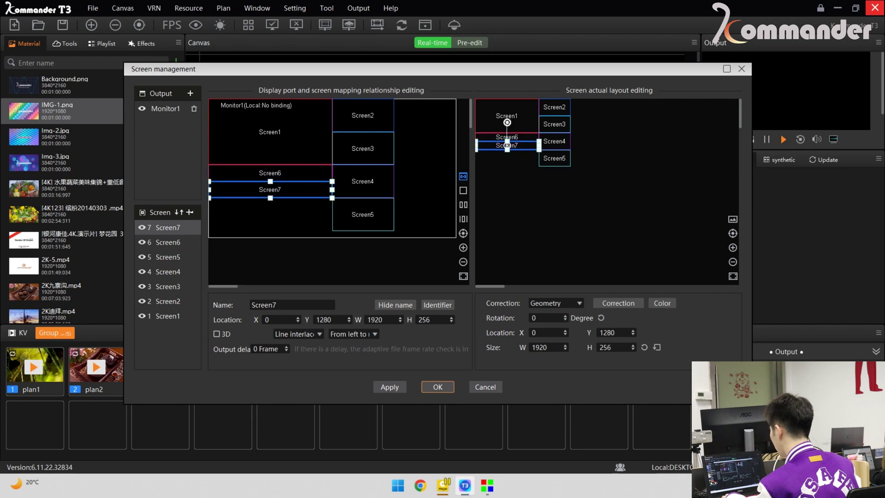
Add an eighth screen on the monitor and size it 1152 wide by 256 high.
click(277, 216)
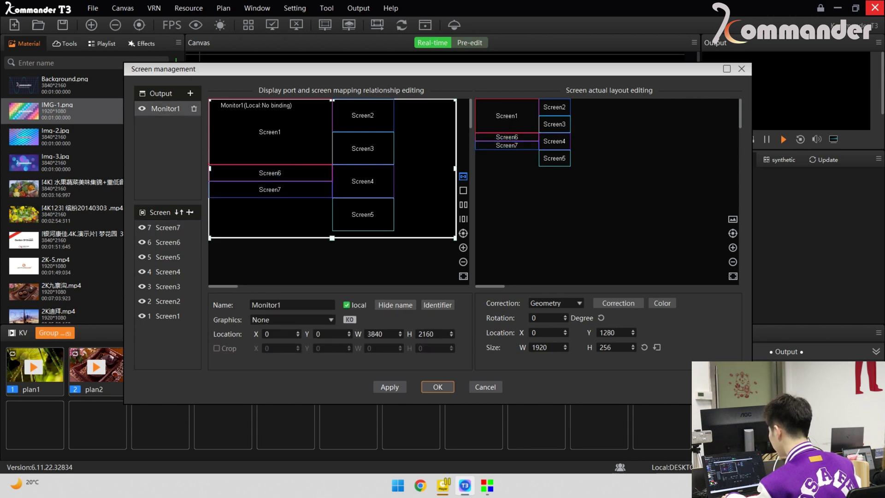
click(189, 212)
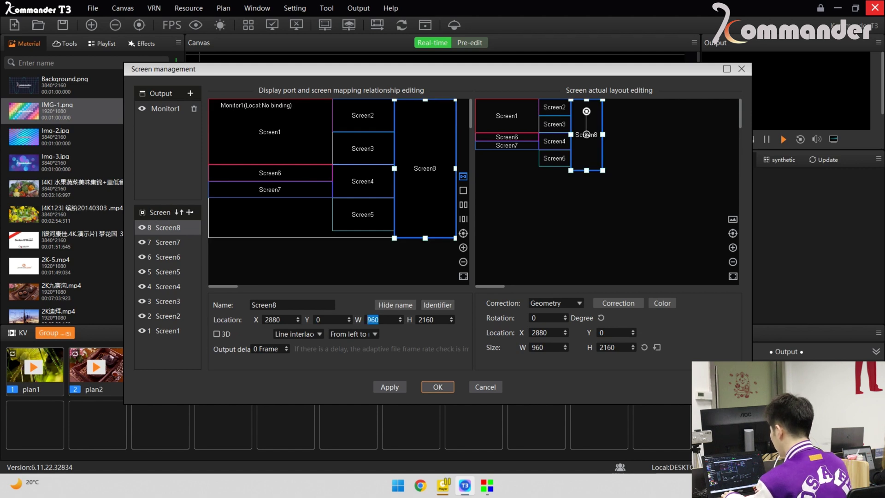
text(1152)
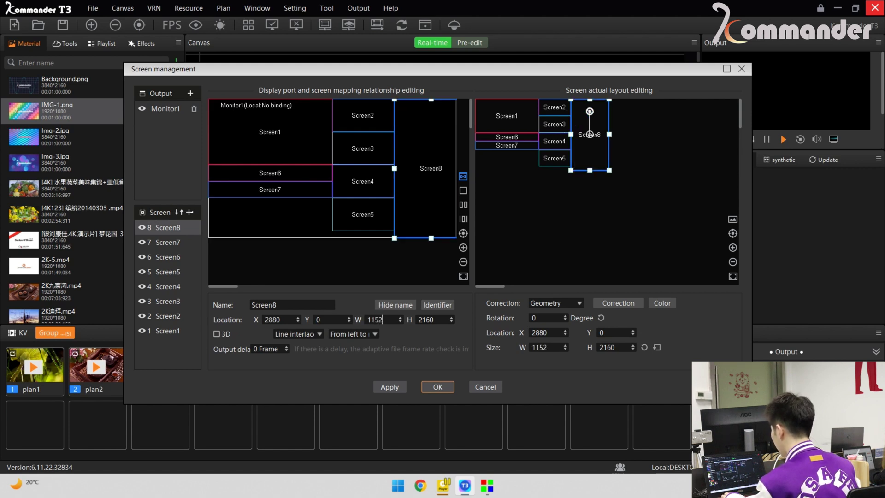
key(Tab)
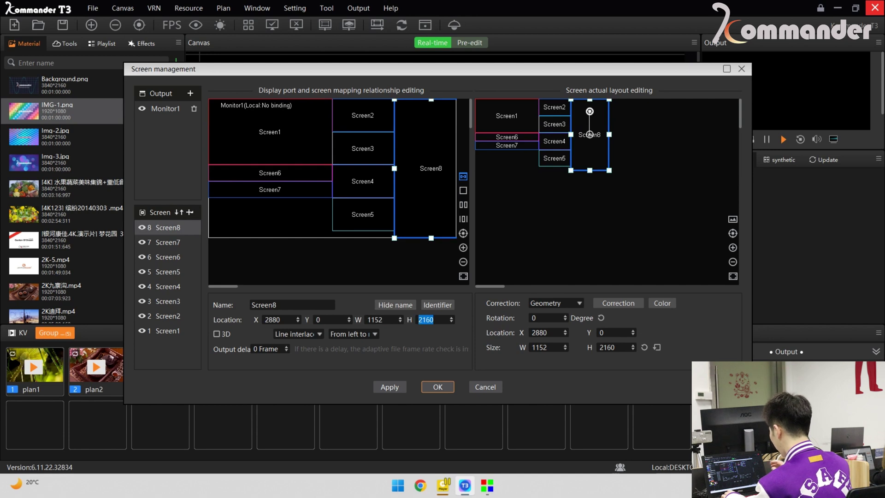
text(2)
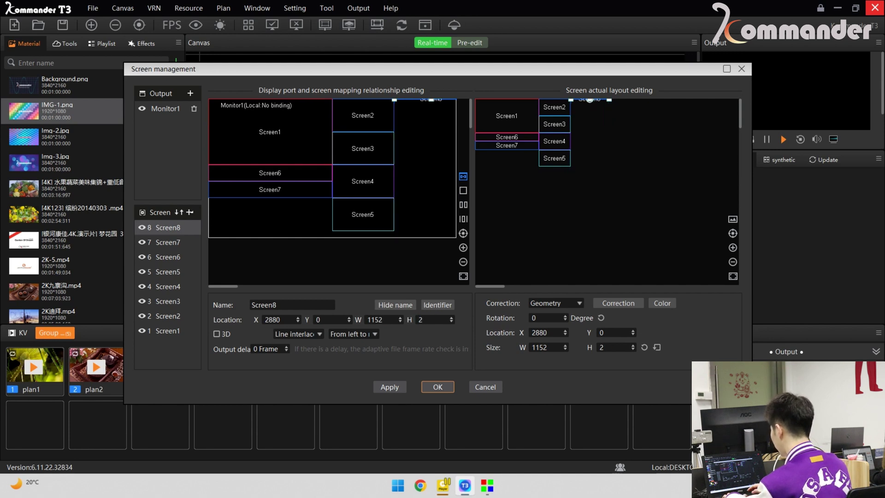
text(56)
Move the 1152 × 256 screen below Screen7 to X 0, Y 1536, and place one copy beneath it at Y 1792.
drag(590, 102, 494, 154)
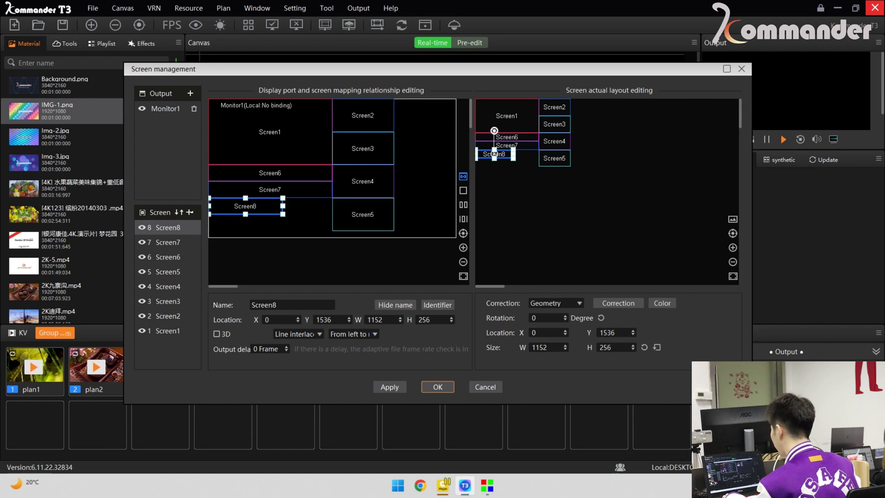
right_click(242, 205)
click(259, 212)
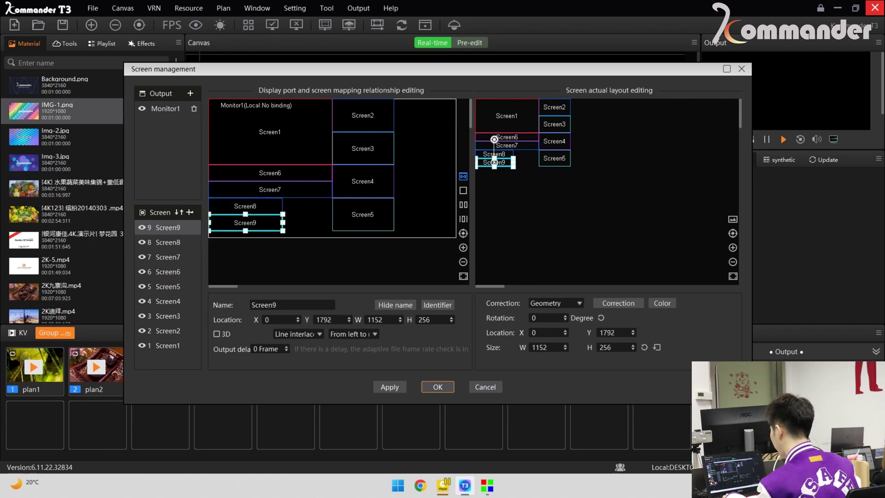
click(424, 138)
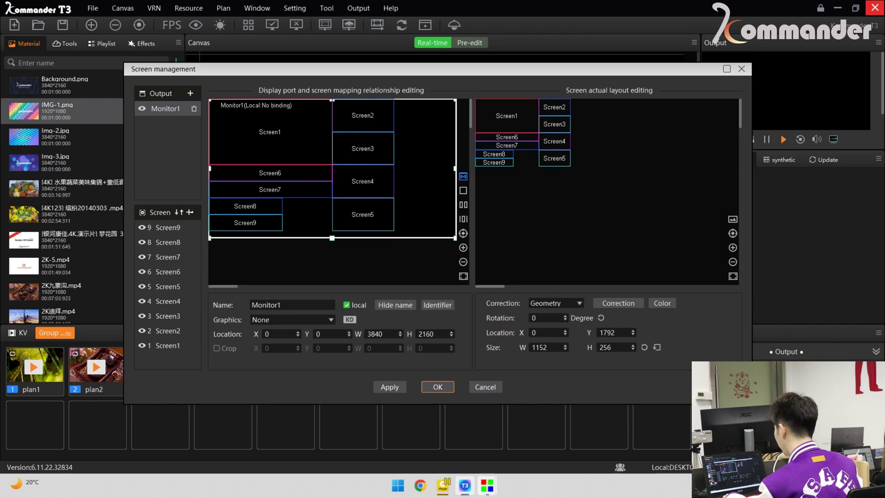
Switch to the Kystar control software's Expert debugging window and set the single receiving card size to 128 × 128.
mouse_move(487, 485)
click(528, 431)
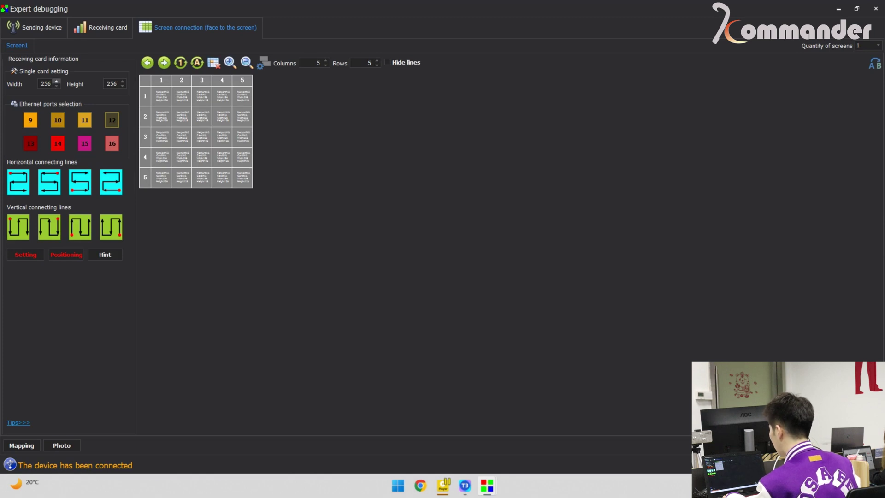
double_click(45, 84)
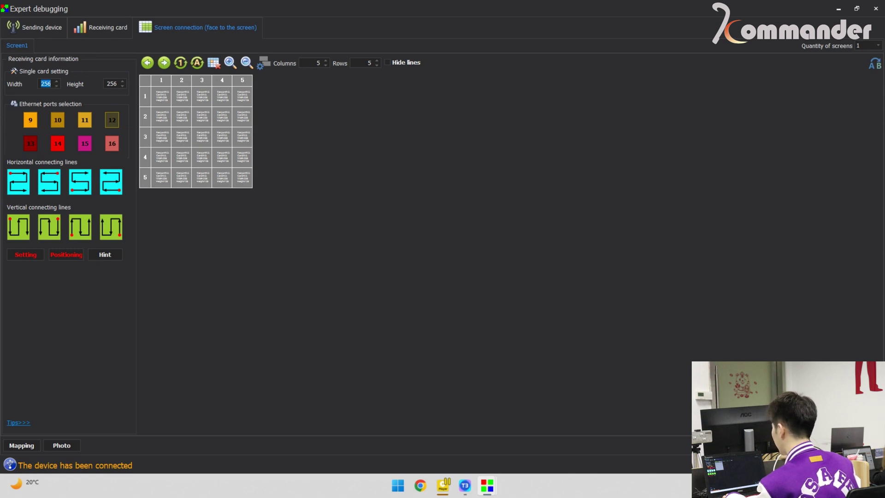
text(128)
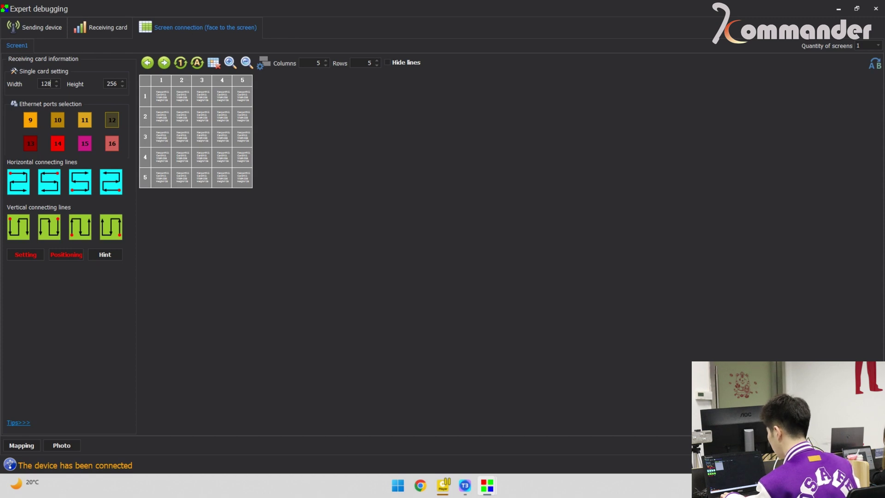
key(Tab)
text(128)
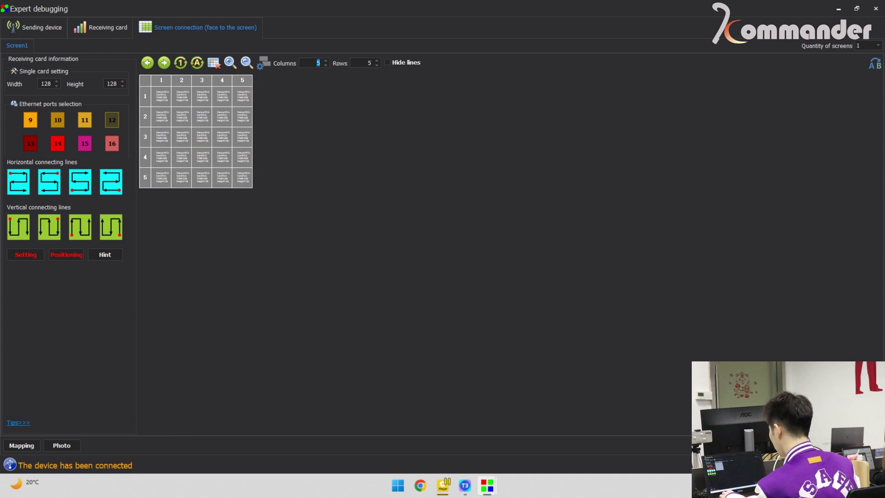
Set the screen connection grid to 30 columns and 16 rows.
text(30)
key(Return)
click(369, 63)
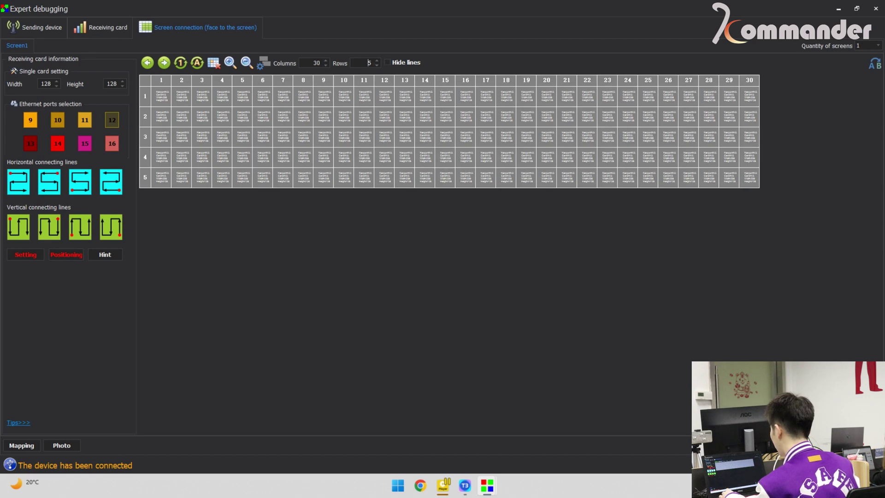
text(16)
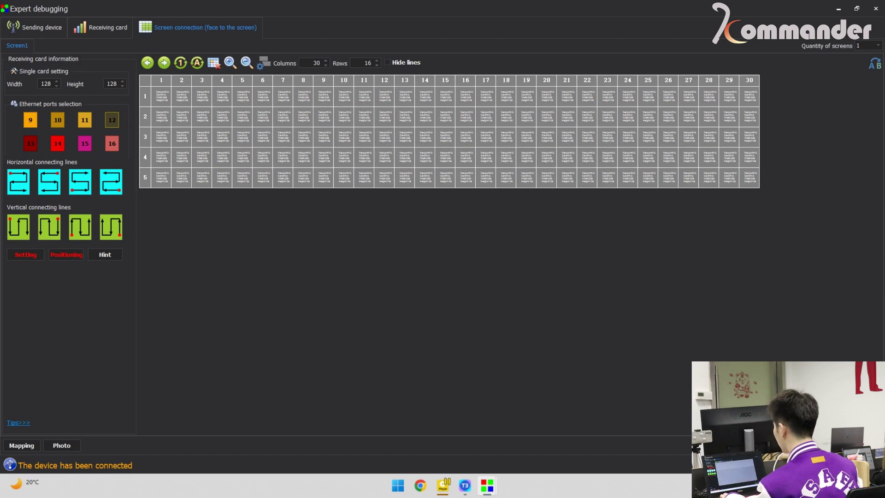
key(Return)
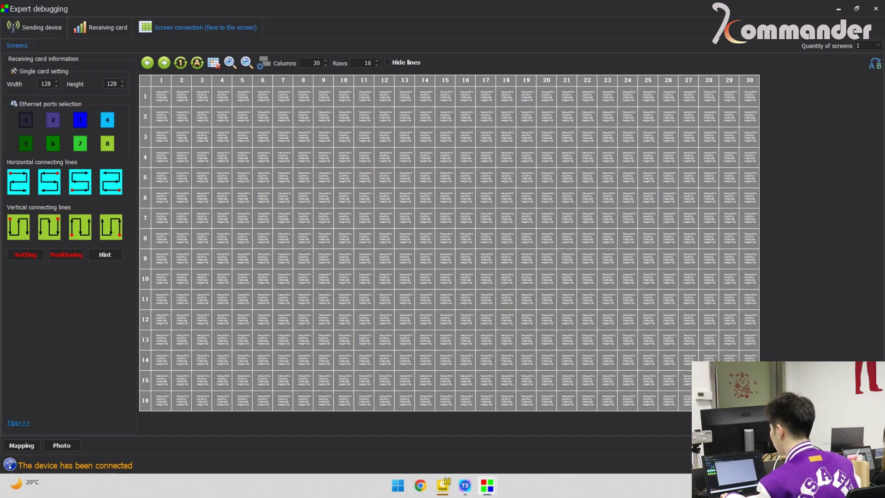
Connect the cards in columns 1 to 7 of row 1 in sequence on Ethernet port 1.
click(161, 96)
click(182, 96)
click(202, 96)
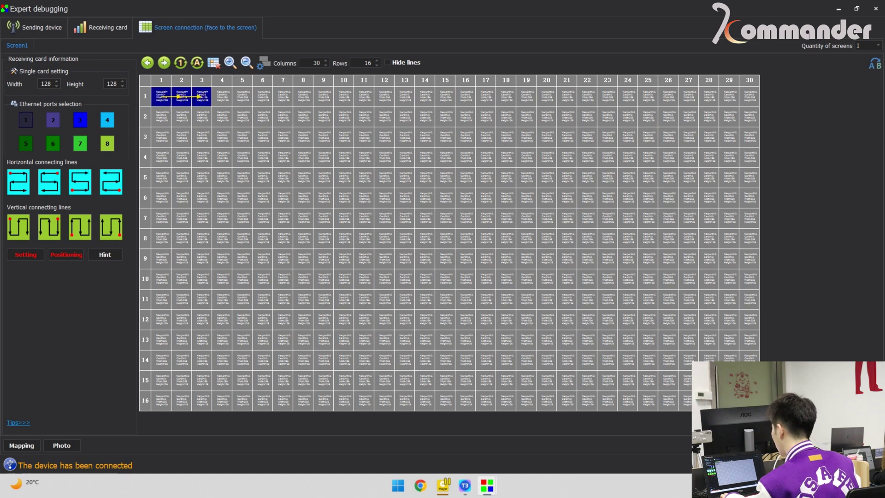
click(222, 96)
click(242, 96)
click(263, 96)
click(283, 96)
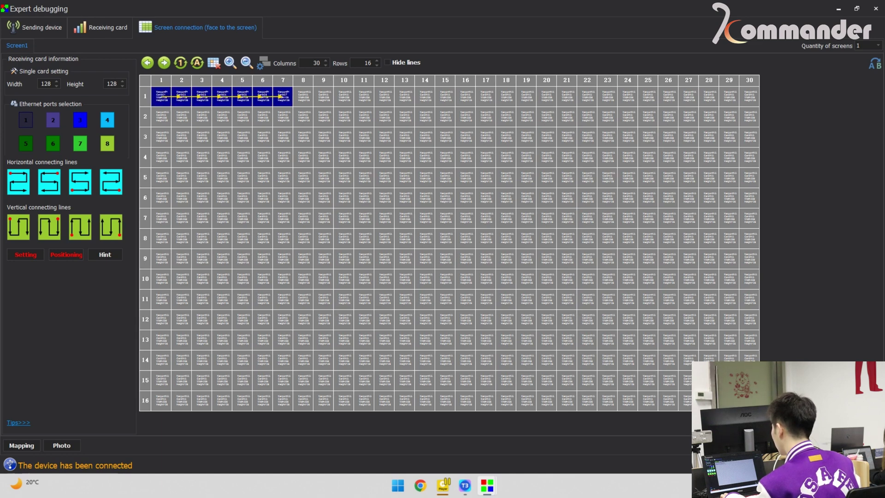
click(303, 96)
click(324, 96)
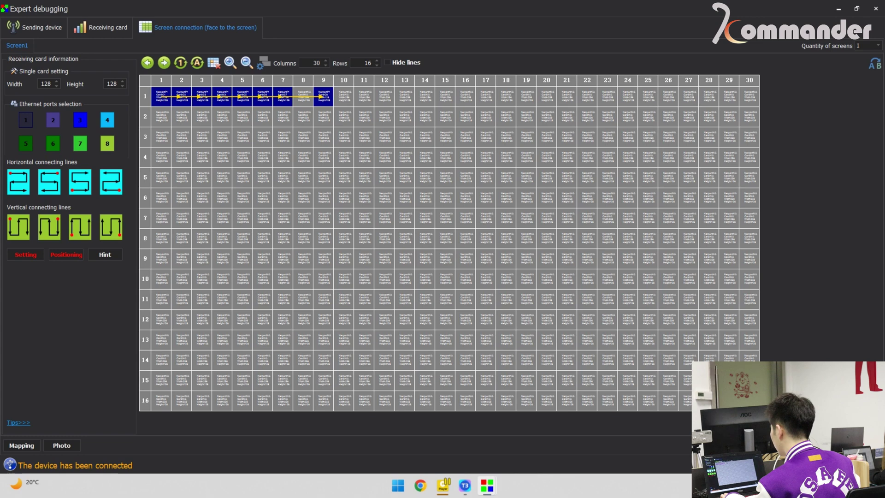
click(147, 63)
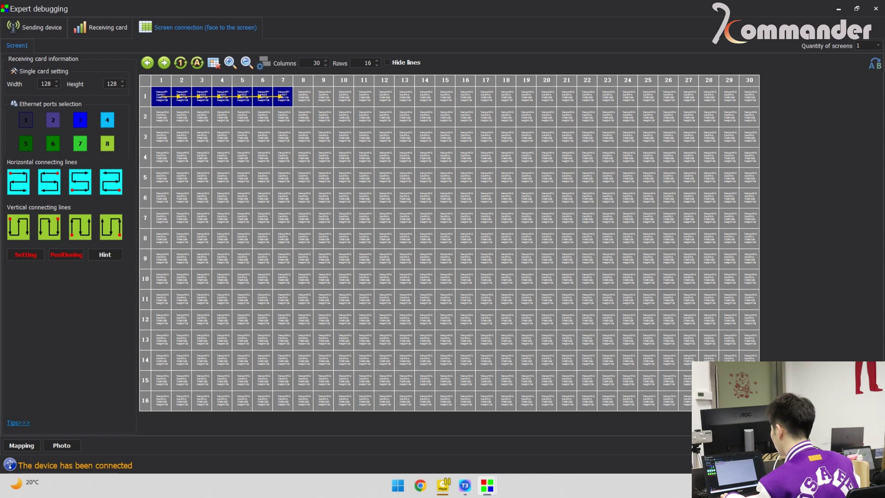
Extend port 1's chain along row 1 from column 8 to column 13.
click(304, 95)
click(323, 96)
click(344, 95)
click(364, 96)
click(384, 96)
click(404, 96)
click(425, 96)
click(445, 96)
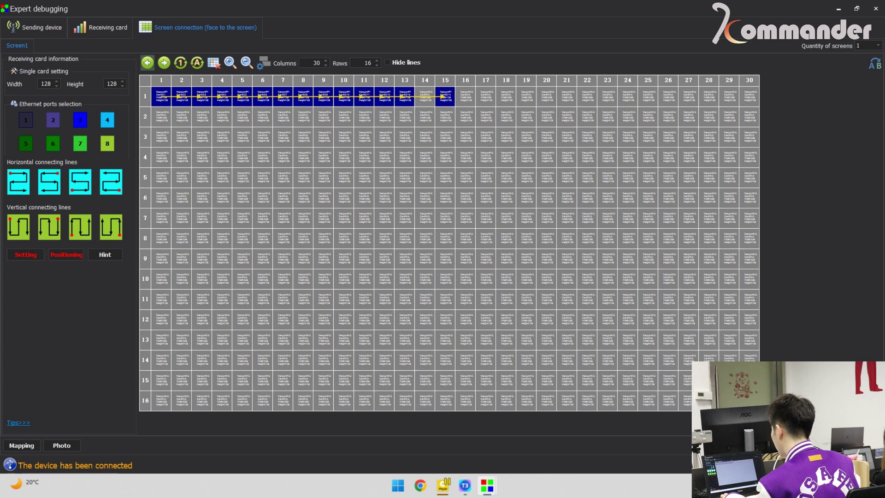
click(147, 62)
Continue port 1's chain through columns 14 and 15 of row 1, and run it back along row 2 to column 1.
click(425, 96)
click(445, 96)
click(446, 116)
click(425, 117)
click(404, 117)
click(385, 117)
drag(364, 116, 161, 116)
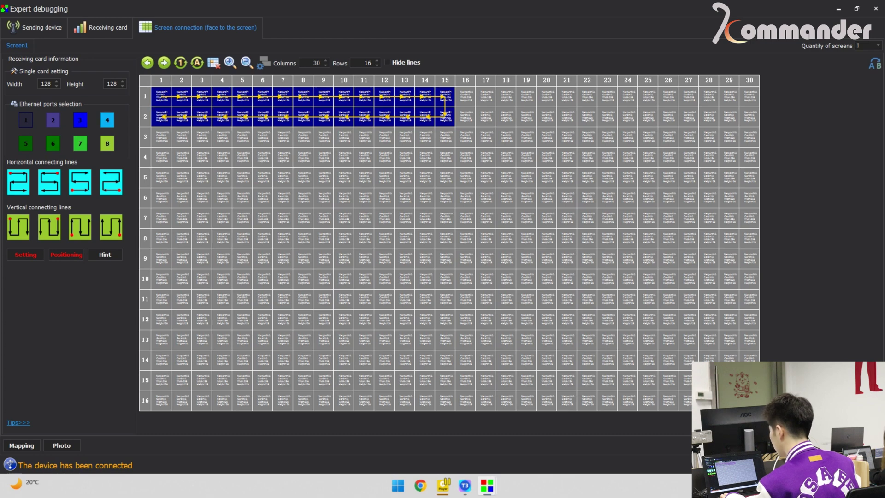
Wire columns 1 to 15 in out-and-back chains, with port 2 on rows 3–4 and port 3 on rows 5–6.
click(53, 120)
click(160, 137)
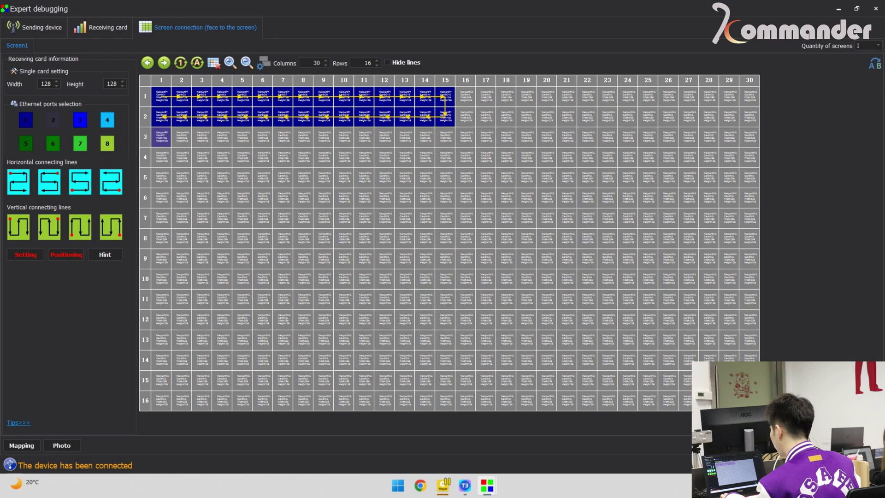
mouse_move(162, 137)
mouse_down()
mouse_move(445, 138)
mouse_move(425, 157)
mouse_move(161, 157)
mouse_move(182, 177)
mouse_move(446, 178)
mouse_move(425, 197)
mouse_move(162, 197)
mouse_up()
click(81, 120)
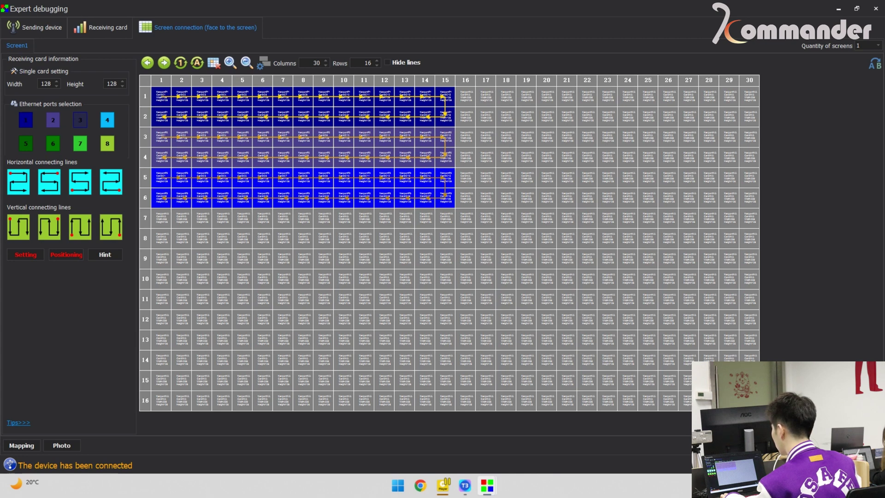
Wire rows 7–8, columns 1 to 15, to port 4 in an out-and-back chain starting at column 1.
click(107, 120)
click(161, 218)
mouse_move(161, 218)
mouse_down()
mouse_move(446, 219)
mouse_move(445, 238)
mouse_move(161, 238)
mouse_up()
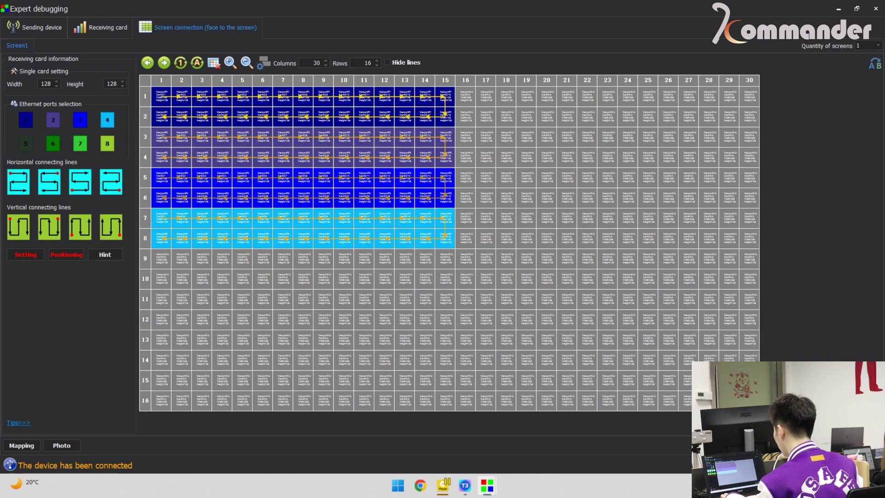
Wire columns 16 to 23 in serpentine chains, with port 5 on rows 1–4 and port 6 on rows 5–8.
mouse_move(465, 96)
mouse_down()
mouse_move(607, 96)
mouse_move(608, 117)
mouse_move(465, 117)
mouse_move(465, 137)
mouse_move(607, 137)
mouse_move(587, 158)
mouse_move(465, 157)
mouse_up()
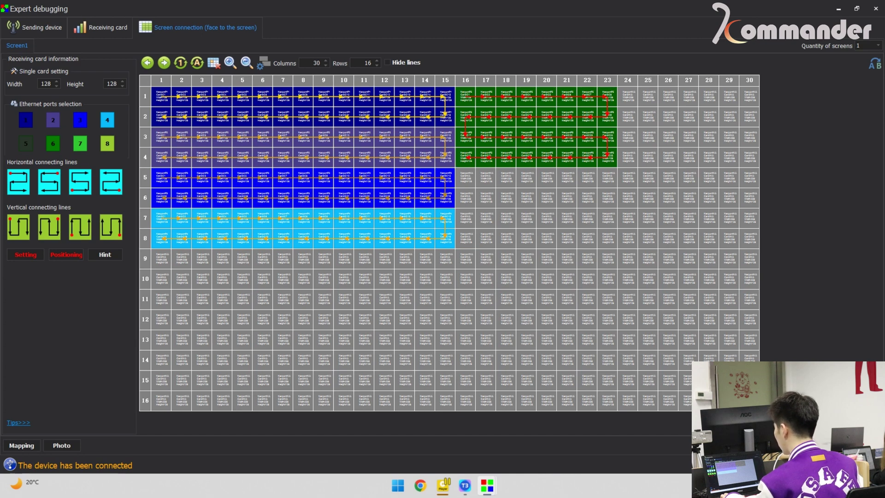
click(53, 143)
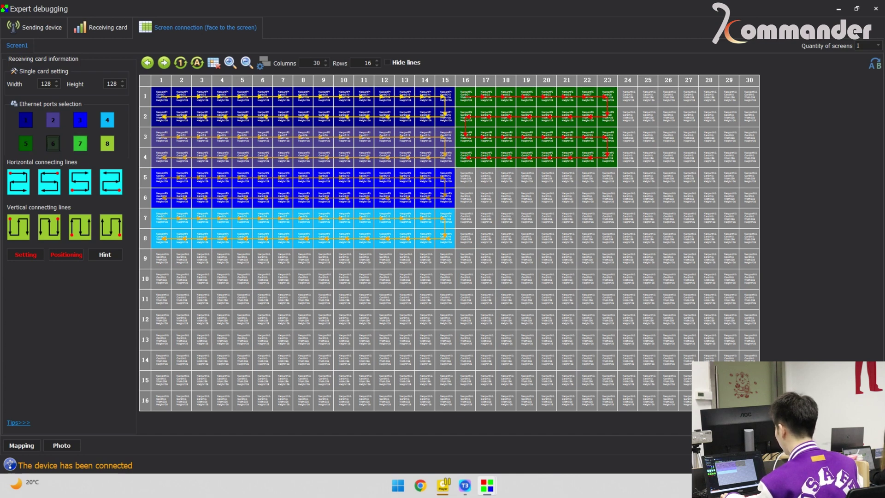
mouse_move(465, 178)
mouse_down()
mouse_move(608, 177)
mouse_move(607, 197)
mouse_move(466, 198)
mouse_move(486, 218)
mouse_move(608, 218)
mouse_move(607, 238)
mouse_move(465, 239)
mouse_up()
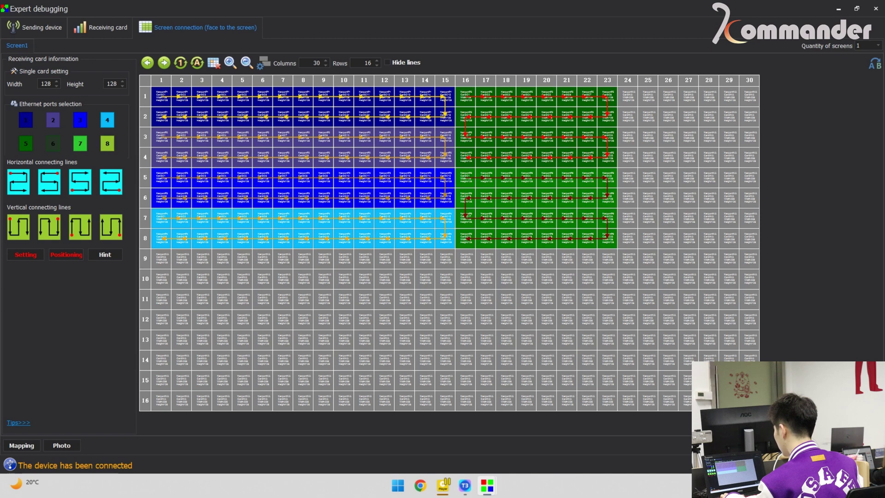
Wire columns 16 to 23 in serpentine chains, with port 7 on rows 9–12 and port 8 on rows 13–16.
click(80, 143)
mouse_move(465, 259)
mouse_down()
mouse_move(587, 258)
mouse_move(607, 279)
mouse_move(486, 278)
mouse_move(466, 299)
mouse_move(607, 299)
mouse_move(608, 320)
mouse_move(465, 320)
mouse_up()
click(107, 143)
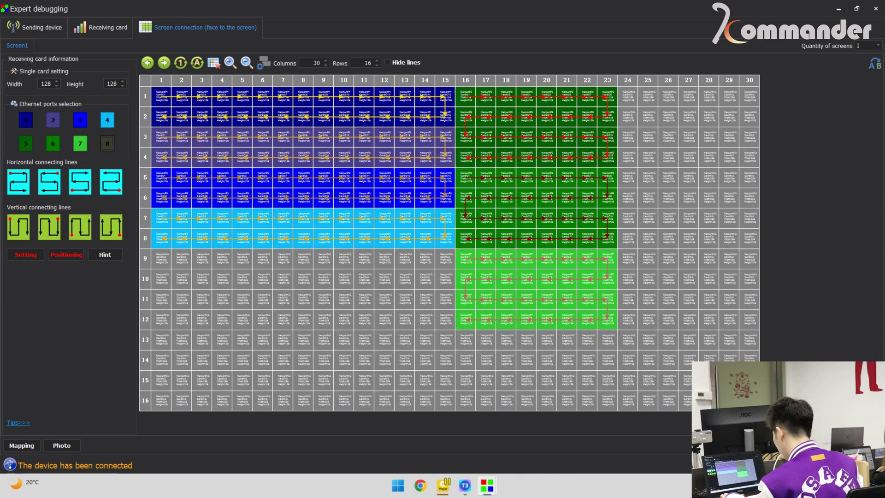
mouse_move(465, 340)
mouse_down()
mouse_move(608, 339)
mouse_move(607, 360)
mouse_move(485, 360)
mouse_move(466, 380)
mouse_move(607, 381)
mouse_move(608, 401)
mouse_move(465, 401)
mouse_up()
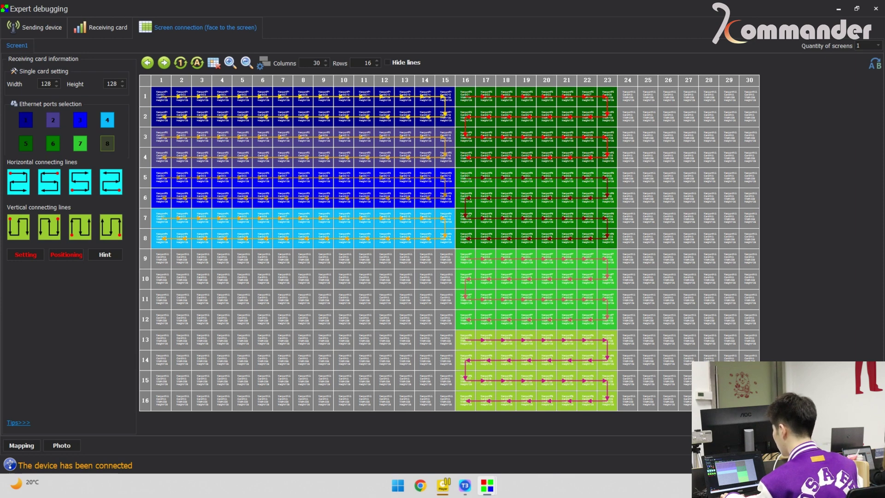
Wire columns 1 to 15 in out-and-back chains, with port 9 on rows 9–10 and port 10 on rows 11–12.
scroll(68, 131, down, 1)
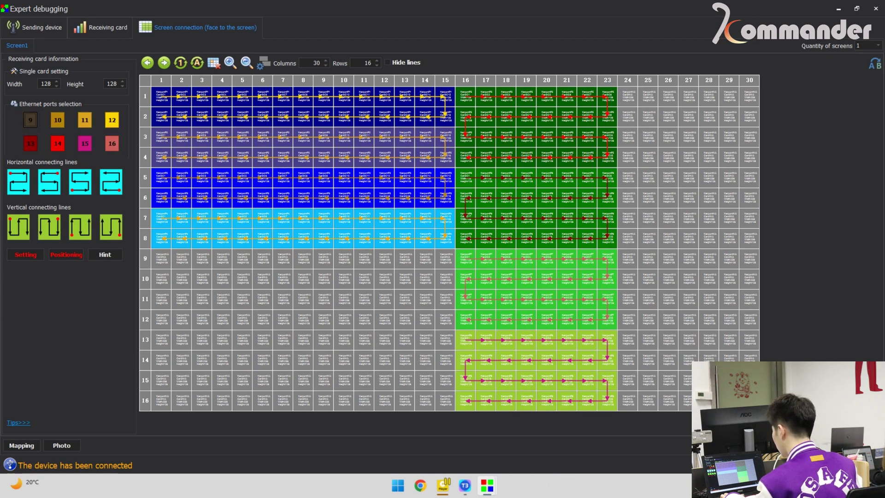
mouse_move(161, 258)
mouse_down()
mouse_move(444, 259)
mouse_move(444, 279)
mouse_move(161, 278)
mouse_up()
click(57, 119)
click(161, 299)
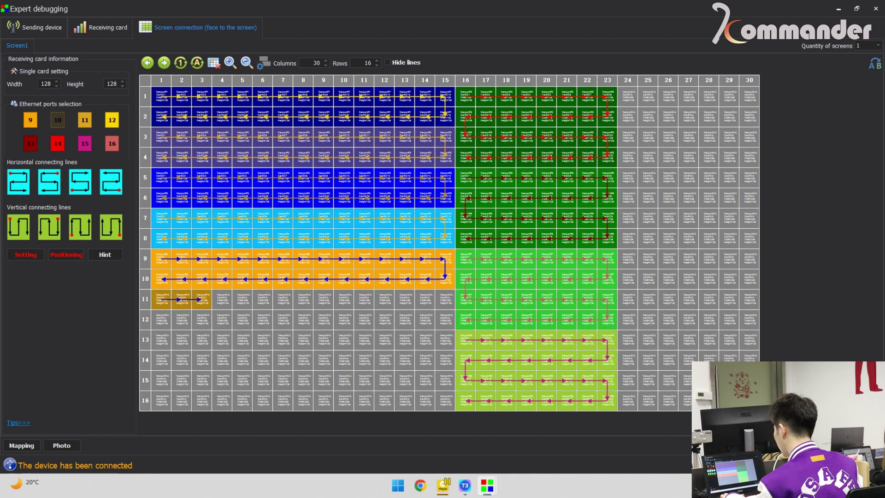
mouse_move(282, 299)
mouse_down()
mouse_move(445, 299)
mouse_move(425, 319)
mouse_move(160, 319)
mouse_up()
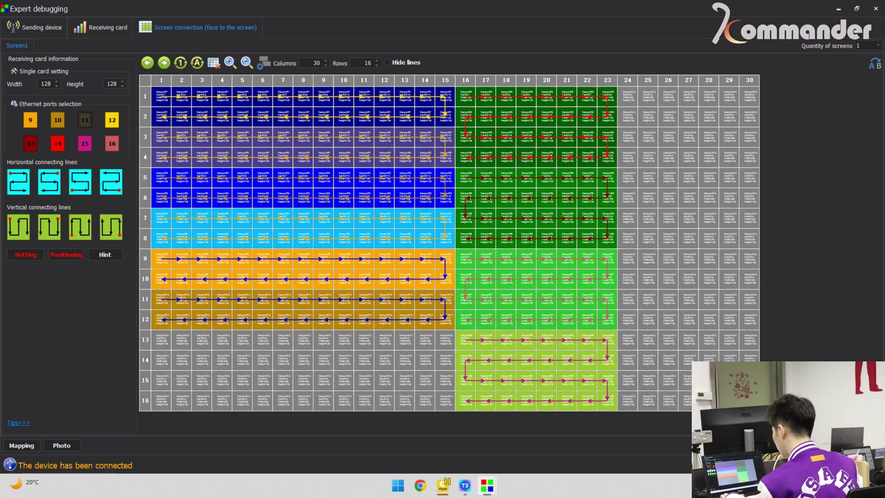
Wire columns 1 to 9 in out-and-back chains, with port 11 on rows 13–14 and port 12 on rows 15–16.
click(161, 339)
mouse_move(161, 340)
mouse_down()
mouse_move(323, 340)
mouse_move(323, 360)
mouse_move(161, 360)
mouse_up()
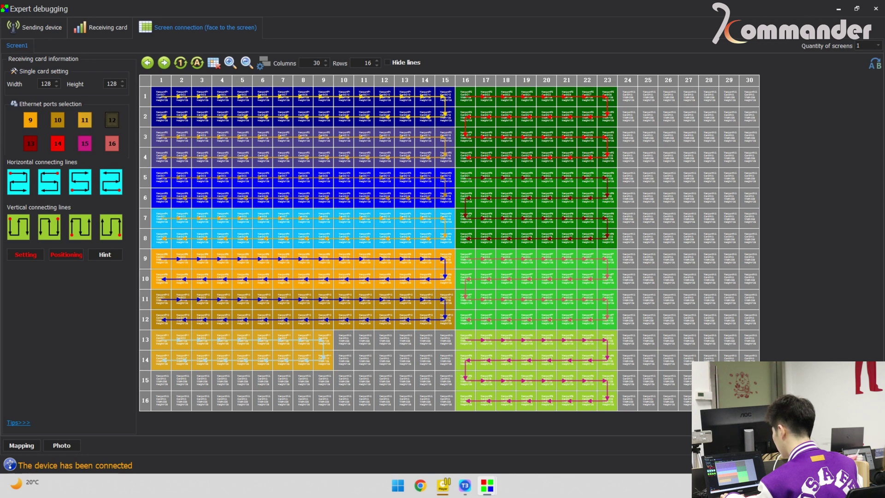
mouse_move(161, 380)
mouse_down()
mouse_move(323, 380)
mouse_move(283, 400)
mouse_move(161, 400)
mouse_up()
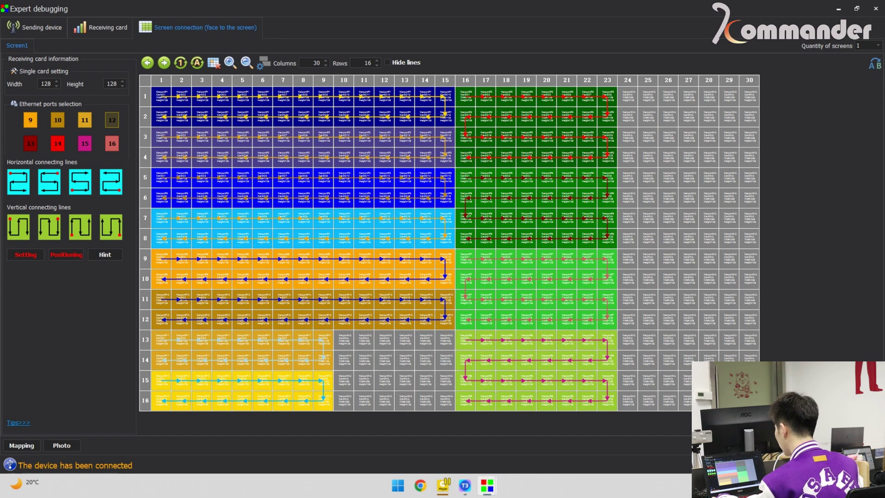
scroll(450, 242, down, 3)
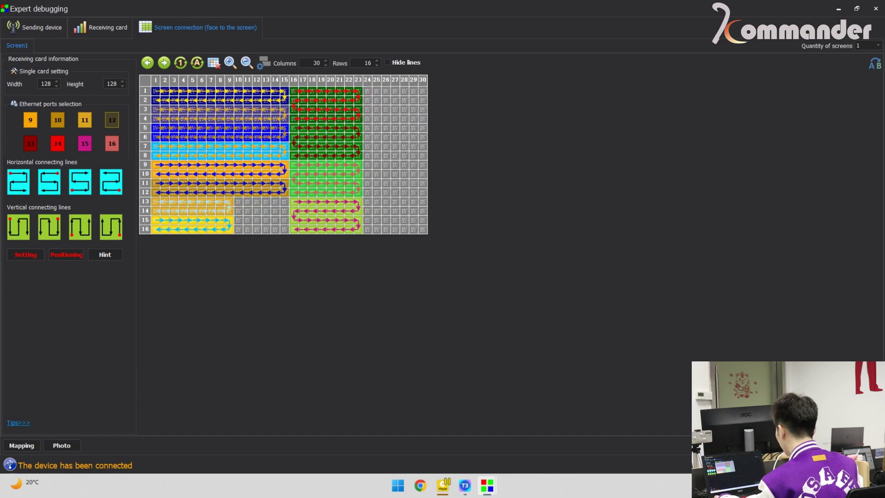
Compare the receiving card connection grid side by side with the Screen management layout in Kommander T3.
click(856, 8)
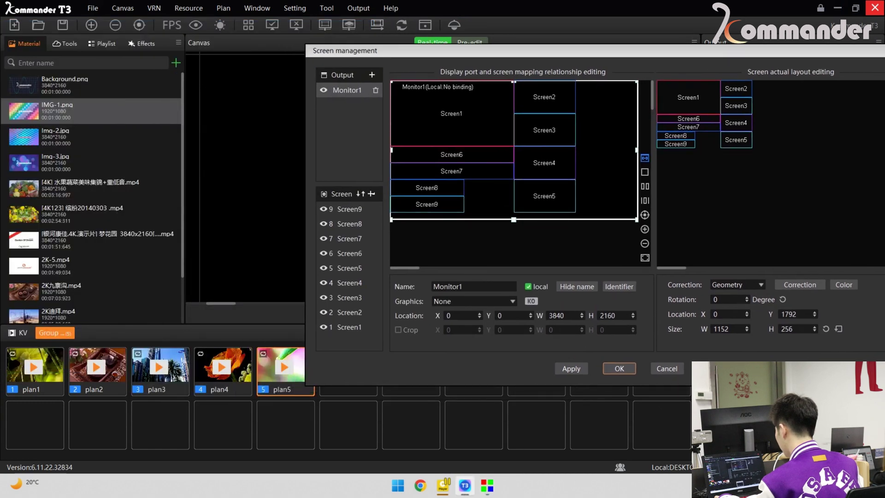
mouse_move(487, 485)
click(535, 430)
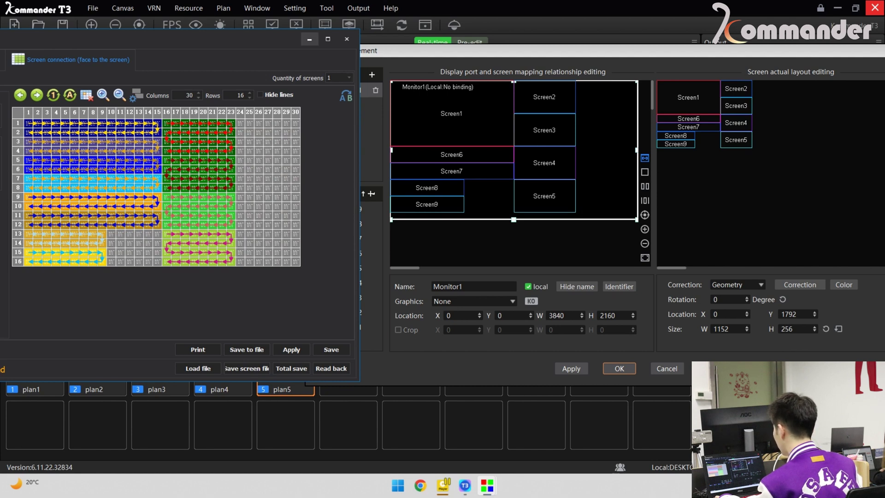
click(309, 39)
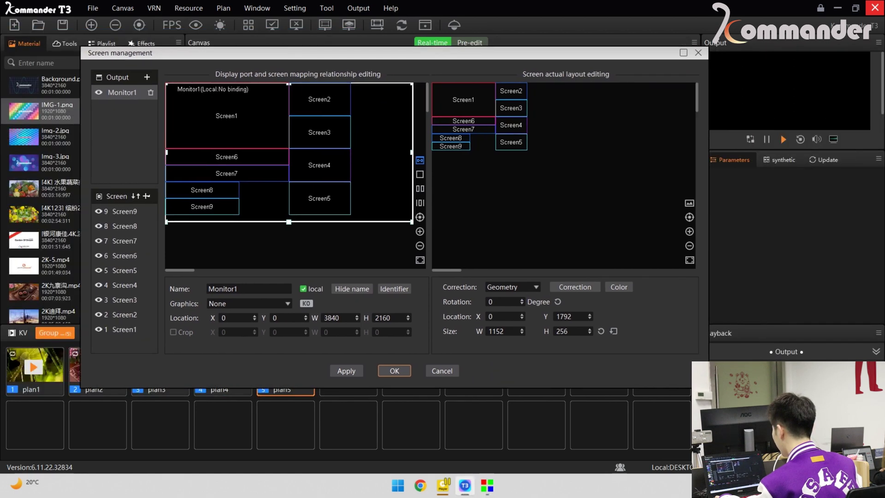
Maximize Screen management and spread all nine screens apart across the empty area of the actual layout.
click(649, 53)
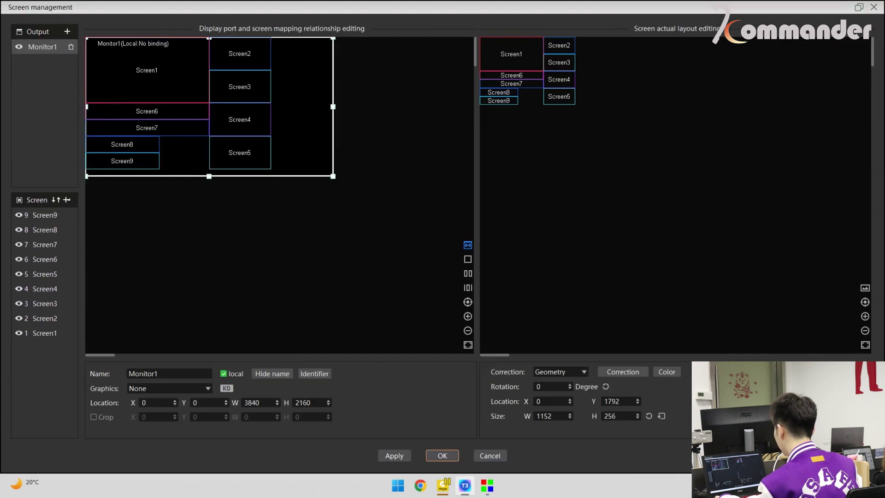
click(865, 316)
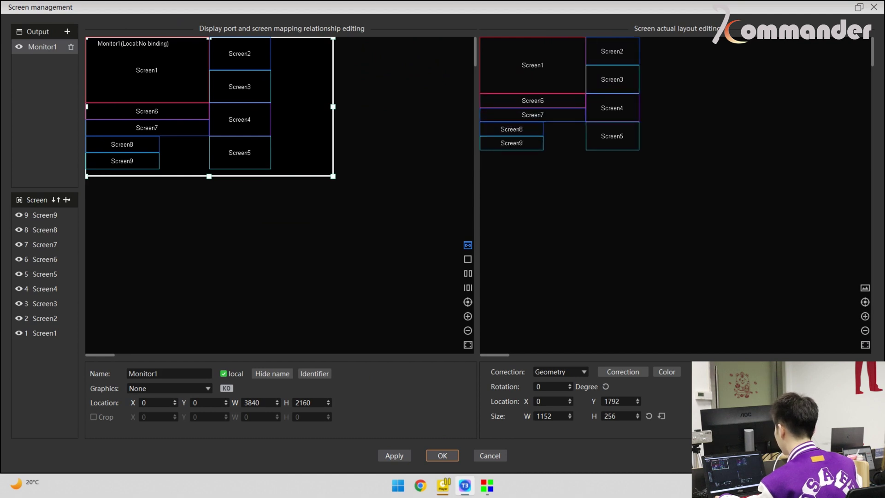
drag(511, 142, 523, 287)
drag(512, 129, 522, 250)
drag(612, 136, 612, 294)
drag(612, 107, 603, 258)
drag(532, 114, 710, 286)
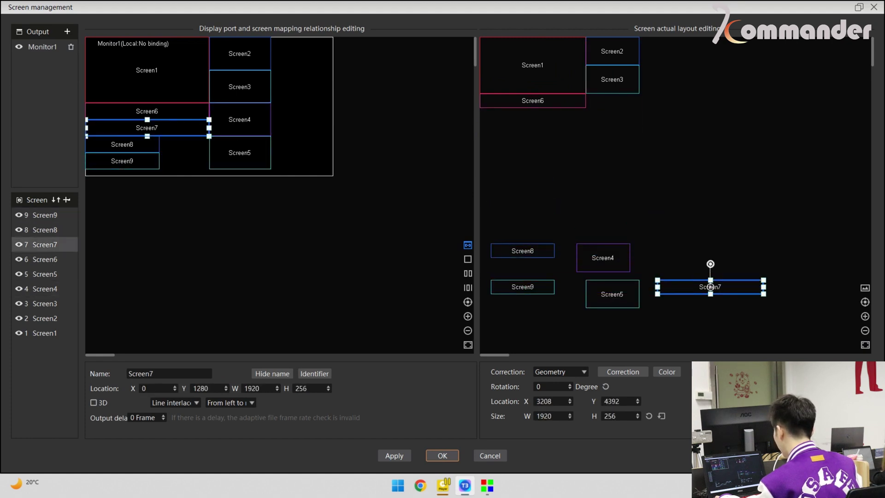
drag(532, 101, 692, 250)
drag(612, 80, 719, 218)
drag(612, 51, 781, 265)
drag(533, 65, 629, 203)
Place Screen3 at about X 200, Y 437 in the actual layout, and attach Screen8 and Screen4 in a row to its right.
drag(718, 218, 517, 76)
key(Escape)
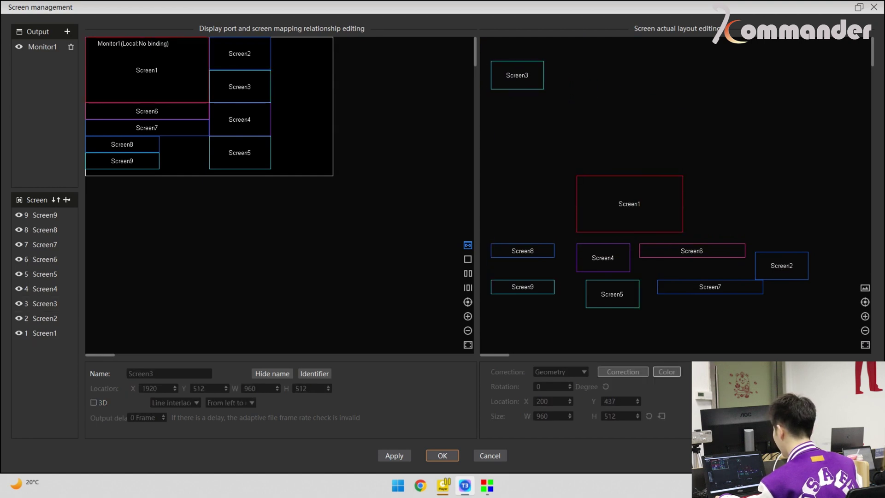
drag(522, 250, 576, 75)
key(Escape)
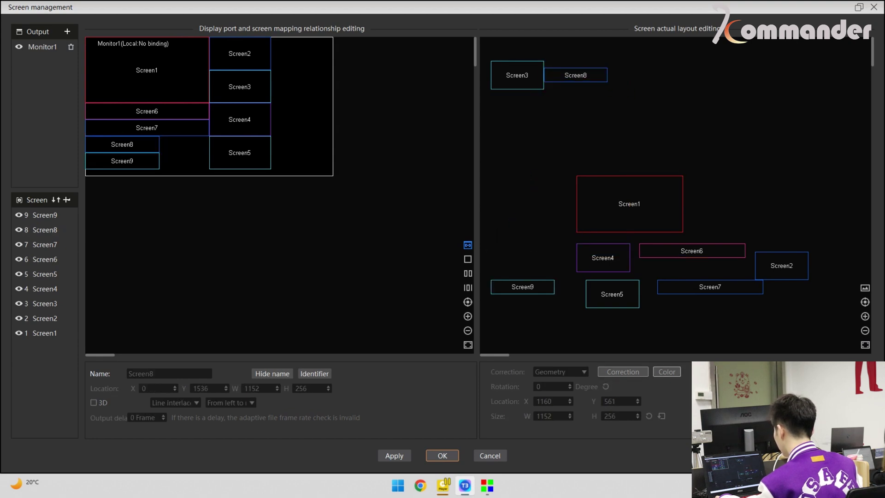
drag(603, 258, 635, 75)
key(Escape)
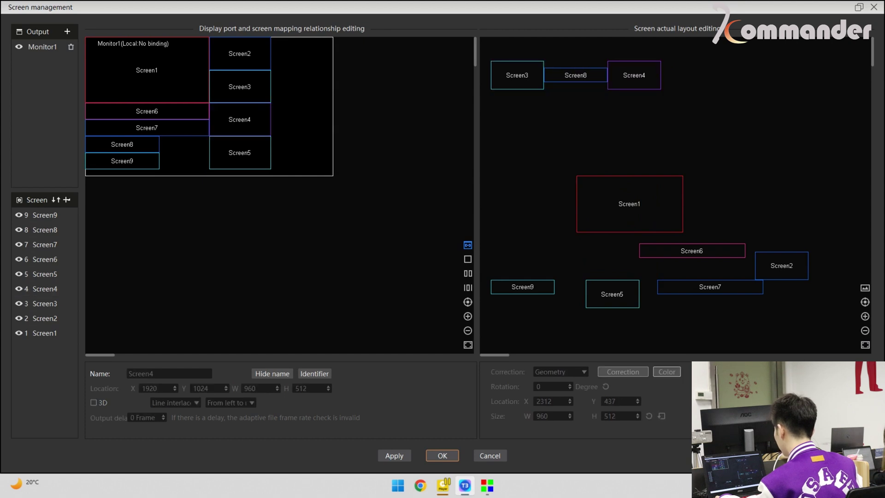
Extend the actual layout row by attaching Screen6 to Screen4's right edge and Screen1 to Screen6's right edge, all vertically centred.
drag(692, 251, 714, 75)
key(Escape)
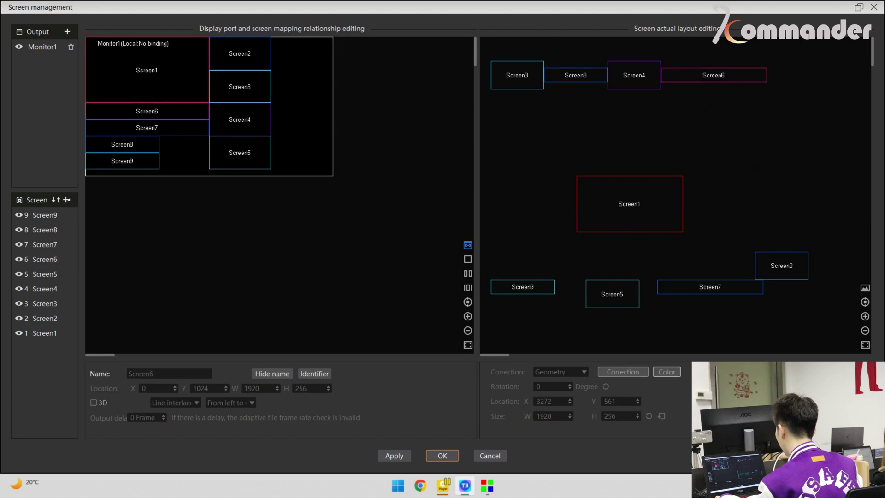
click(865, 330)
drag(604, 176, 763, 68)
key(Escape)
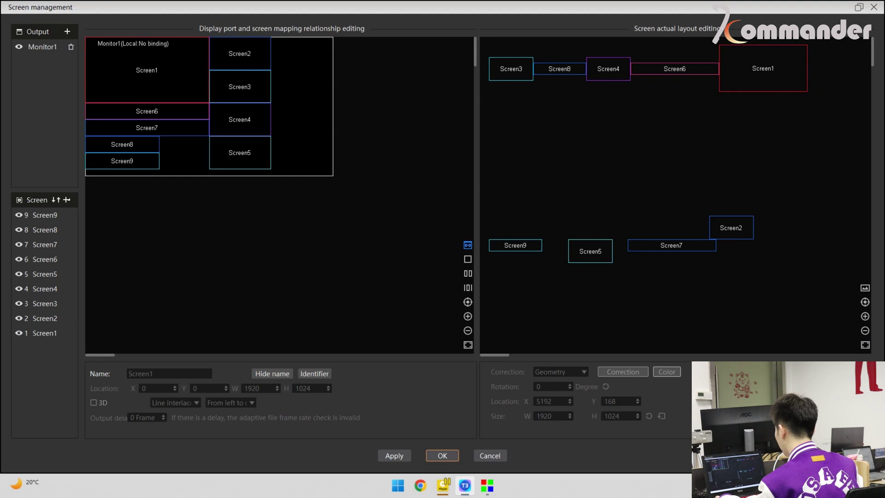
Extend the actual layout row by attaching Screen7 to Screen1's right edge and Screen2 to Screen7's right edge, all vertically centred.
drag(515, 244, 763, 179)
drag(590, 251, 775, 282)
drag(672, 245, 593, 258)
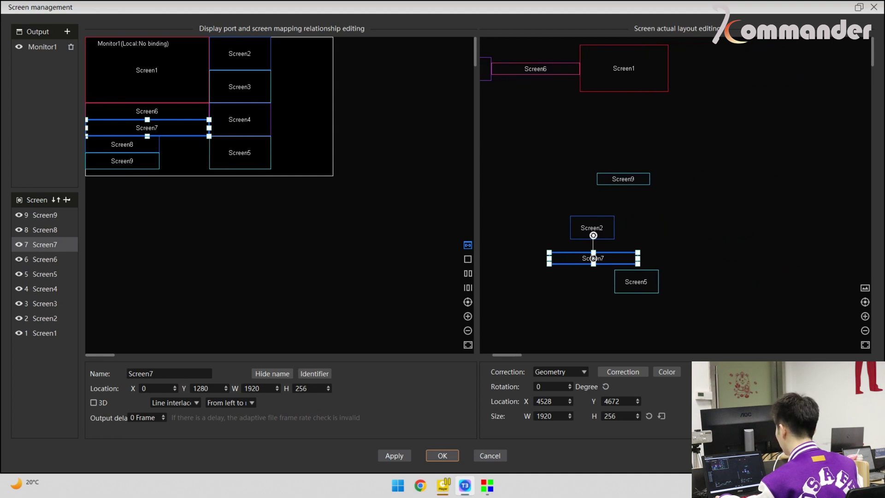
drag(593, 258, 712, 69)
key(Escape)
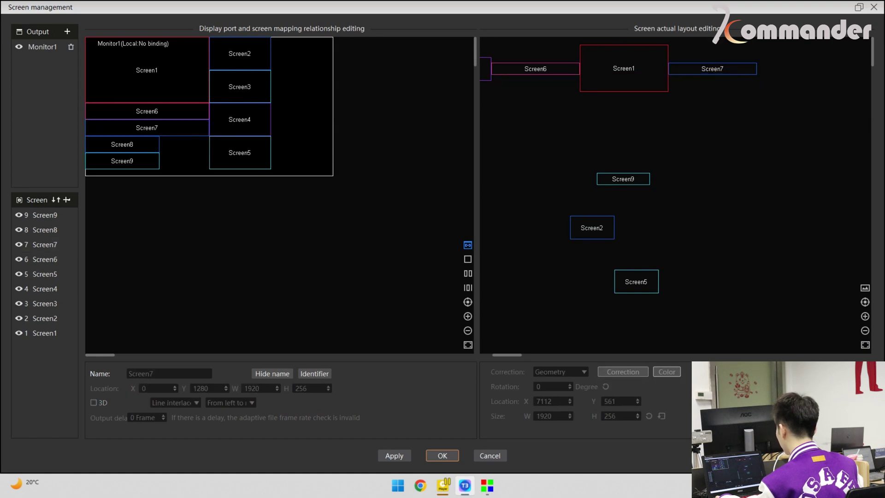
drag(592, 227, 779, 70)
key(Escape)
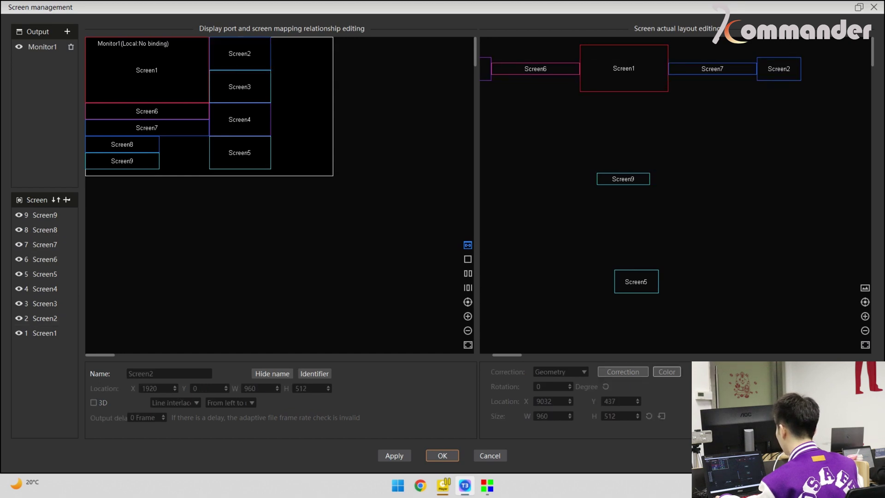
Complete the actual layout row by attaching Screen9 to Screen2's right edge and Screen5 to Screen9's right edge, vertically centred.
click(623, 179)
drag(623, 179, 827, 69)
key(Escape)
scroll(636, 207, right, 5)
drag(493, 282, 727, 69)
key(Escape)
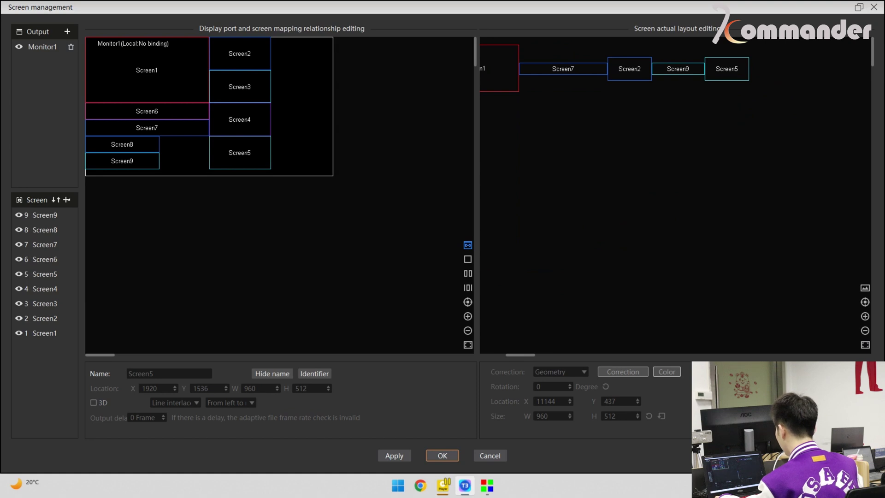
Check the nine-screen row from Screen3 to Screen5 in the actual layout and accept the Screen management settings.
click(865, 331)
scroll(673, 194, left, 10)
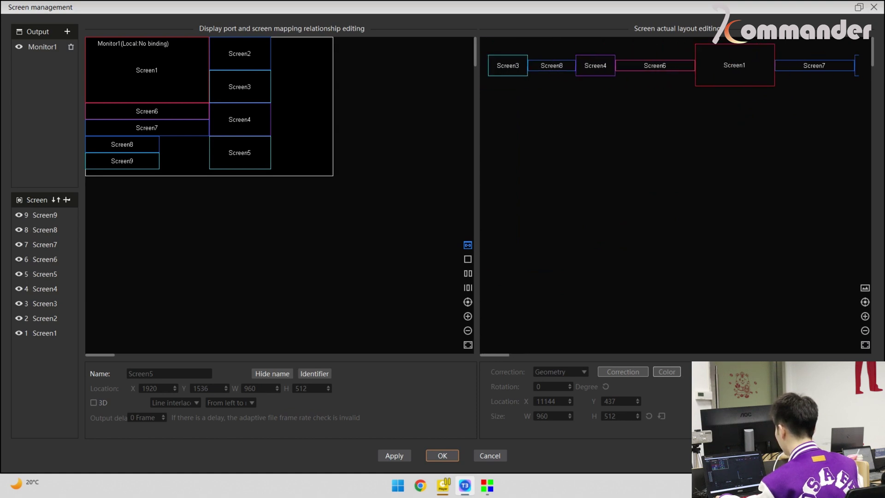
scroll(672, 193, right, 8)
scroll(673, 193, left, 8)
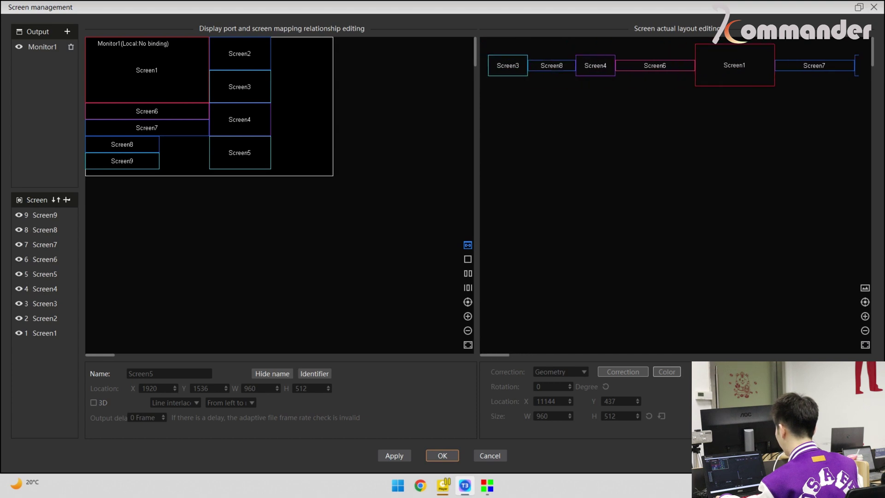
scroll(673, 194, right, 8)
scroll(672, 193, left, 5)
scroll(673, 193, left, 5)
key(Return)
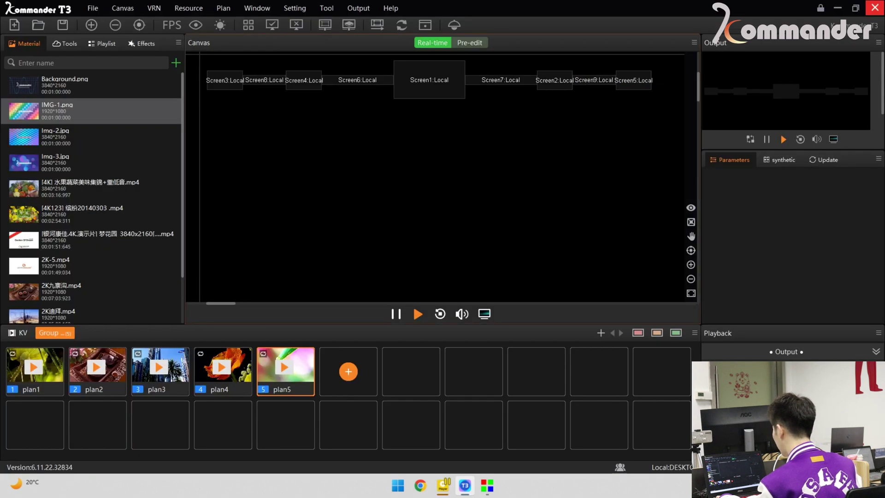
Place Img-2.jpg across the whole row of screens on the canvas and stretch it vertically to cover Screen1's full height.
drag(23, 137, 651, 80)
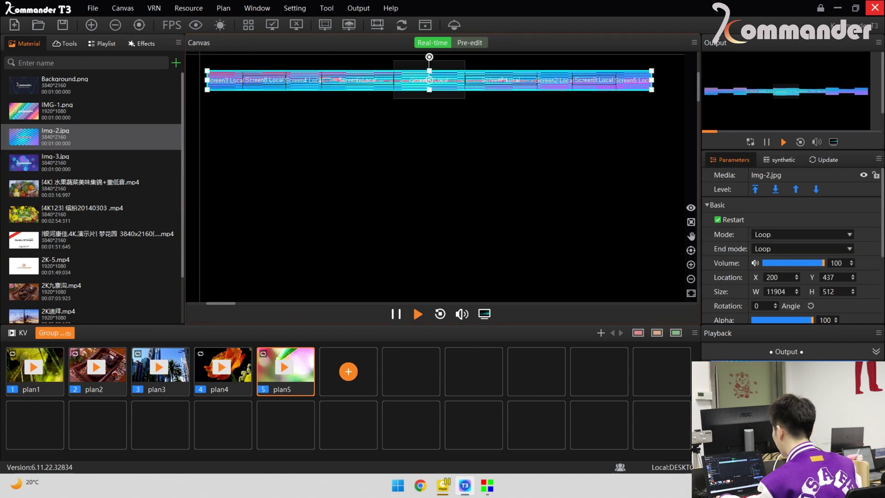
drag(429, 71, 429, 61)
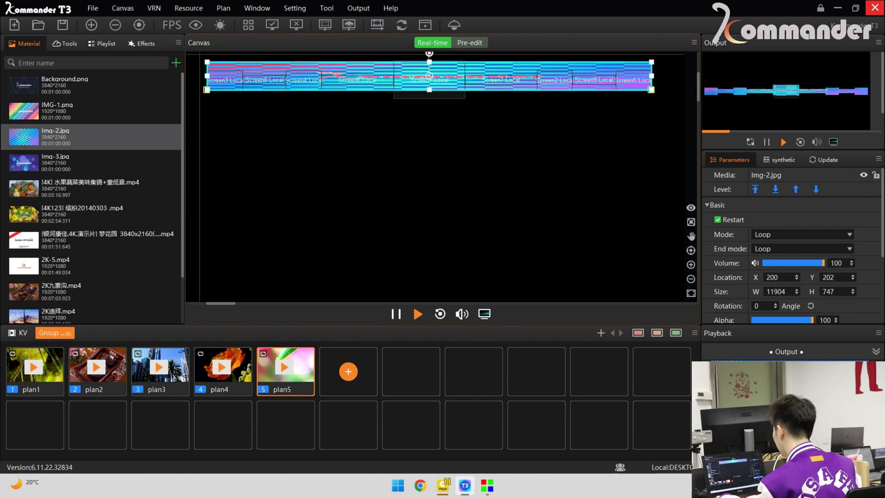
drag(429, 89, 429, 99)
key(Escape)
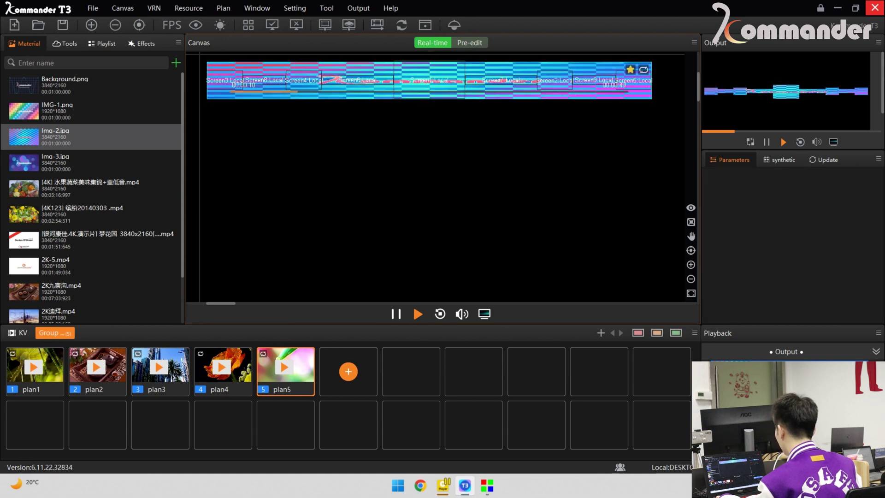
Unlock the Output window and show it enlarged as a floating preview over the canvas.
click(878, 42)
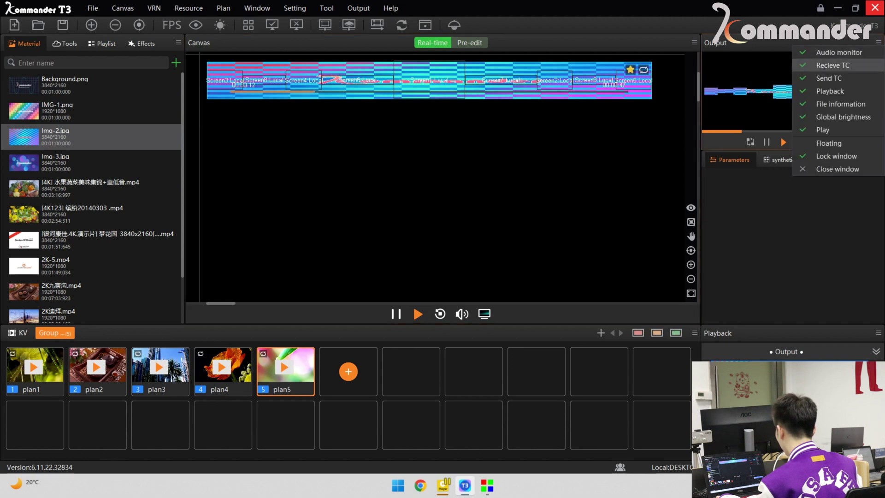
click(837, 156)
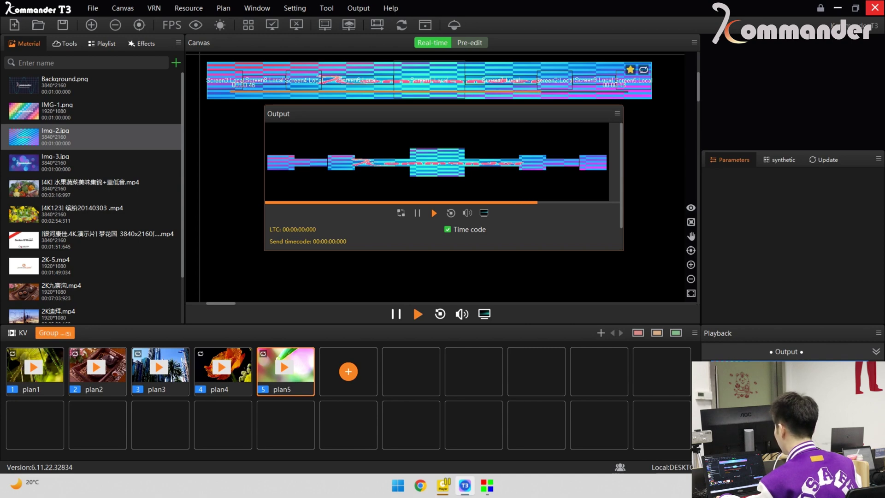
Show the desktop and switch to the PotPlayer video about the 杭州黄龙体育馆 venue.
key(super+d)
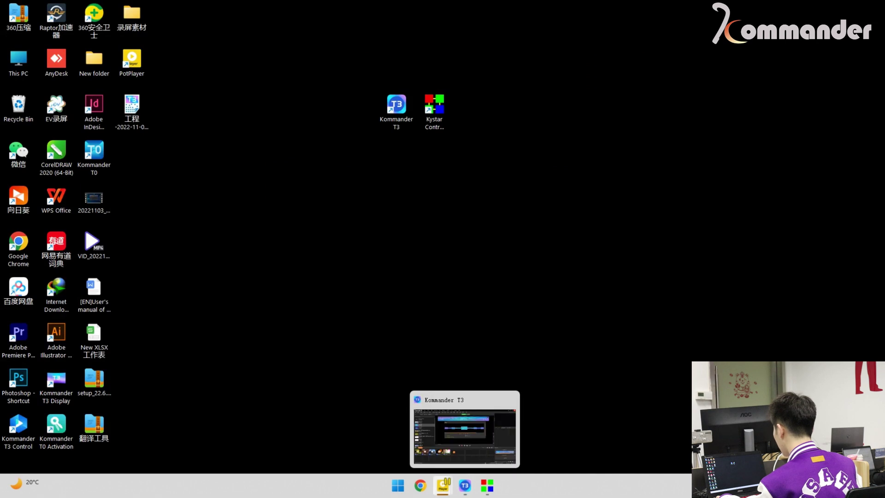
mouse_move(442, 485)
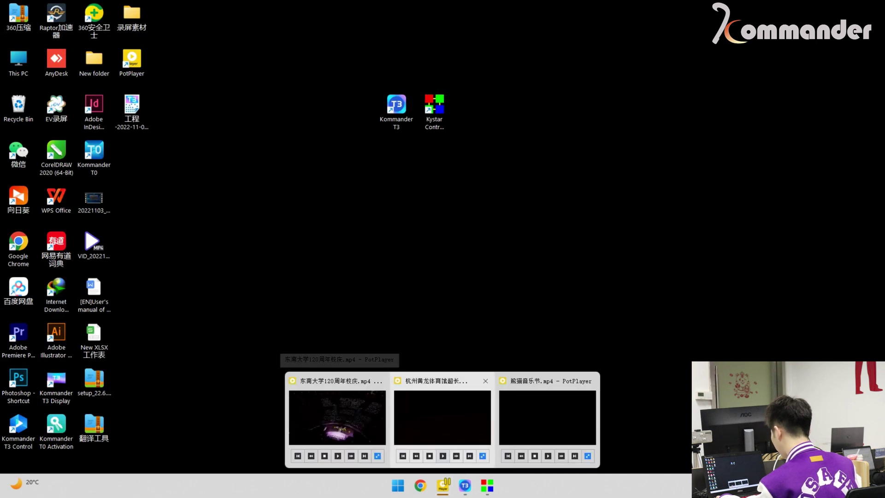
click(442, 417)
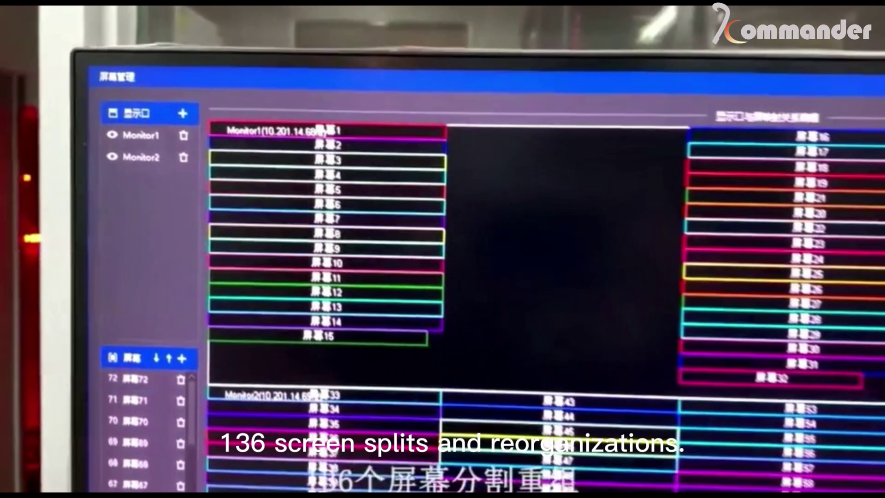